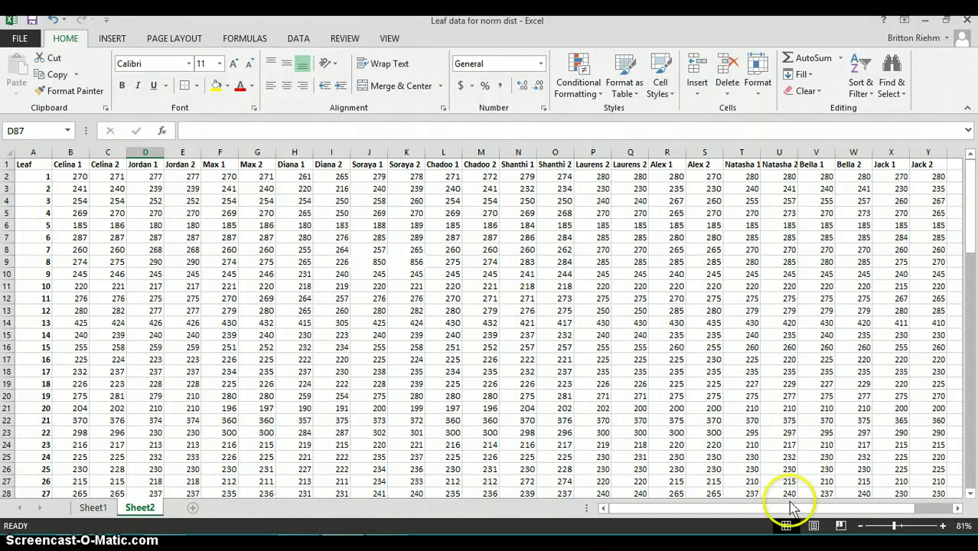
Step: Review the summary-statistic labels beside the leaf data and the measurement rows extending below leaf 50
{"action": "left_click_drag", "start_coordinate": [785, 509], "coordinate": [879, 509]}
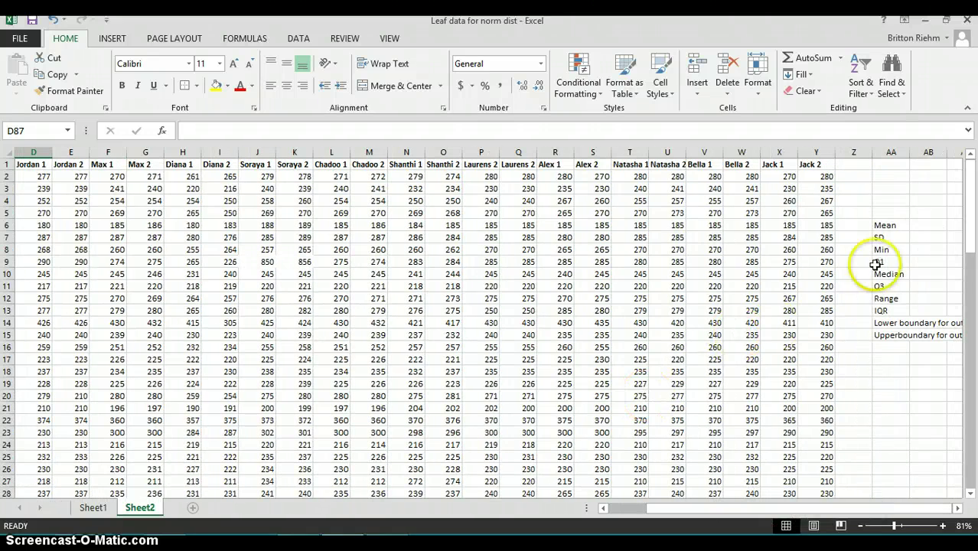
{"action": "left_click_drag", "start_coordinate": [970, 229], "coordinate": [960, 232]}
{"action": "left_click", "coordinate": [882, 200]}
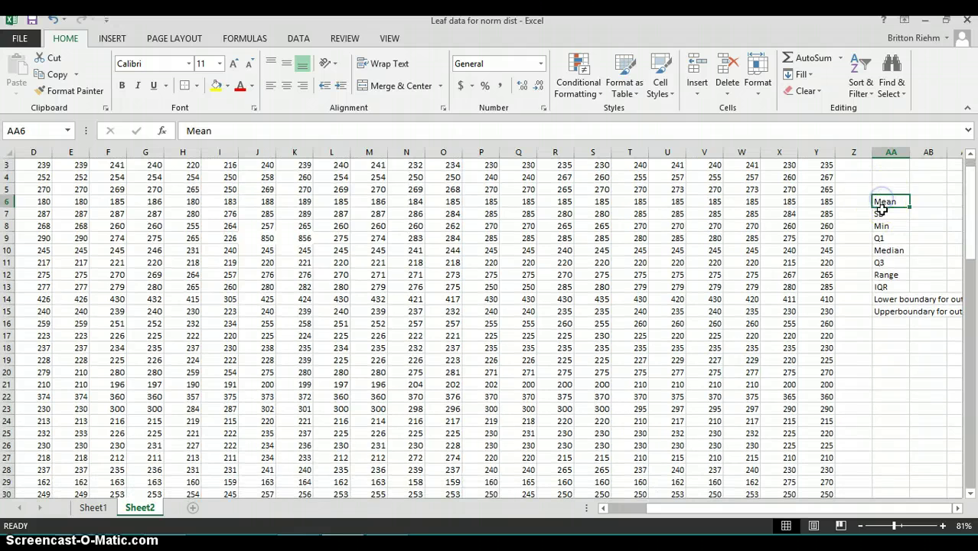
{"action": "left_click", "coordinate": [880, 214]}
{"action": "left_click", "coordinate": [881, 226]}
{"action": "left_click", "coordinate": [882, 238]}
{"action": "left_click", "coordinate": [883, 261]}
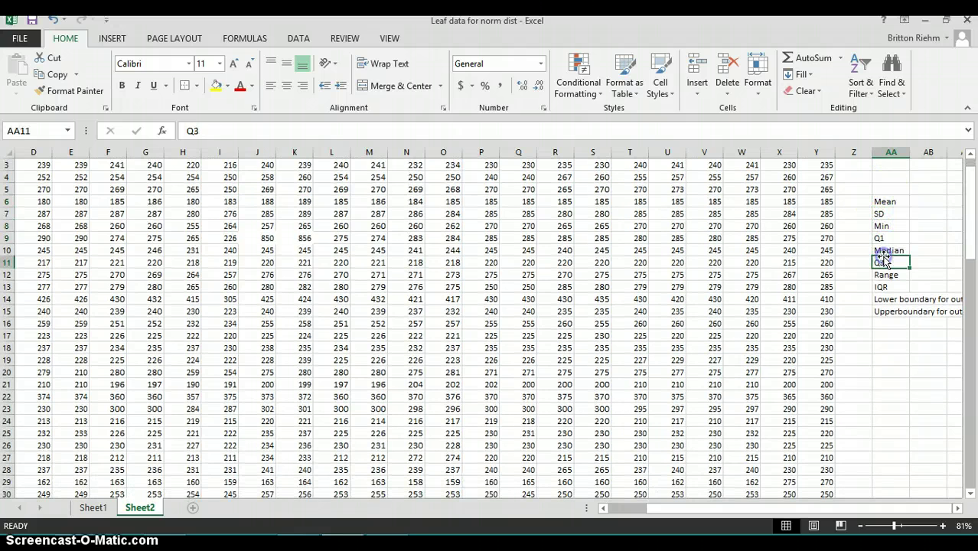
{"action": "left_click", "coordinate": [885, 279]}
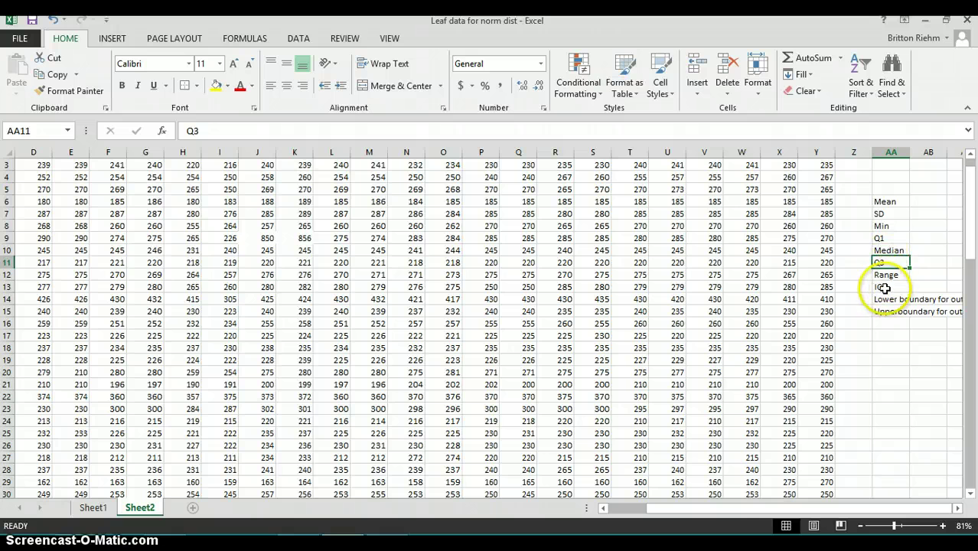
{"action": "left_click", "coordinate": [881, 287]}
{"action": "left_click_drag", "start_coordinate": [729, 515], "coordinate": [667, 516]}
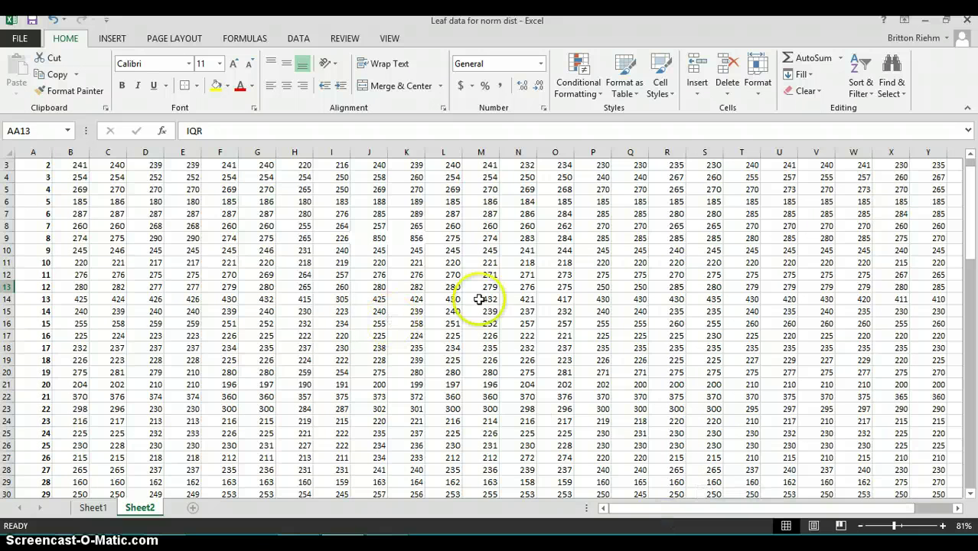
{"action": "left_click_drag", "start_coordinate": [967, 200], "coordinate": [970, 182]}
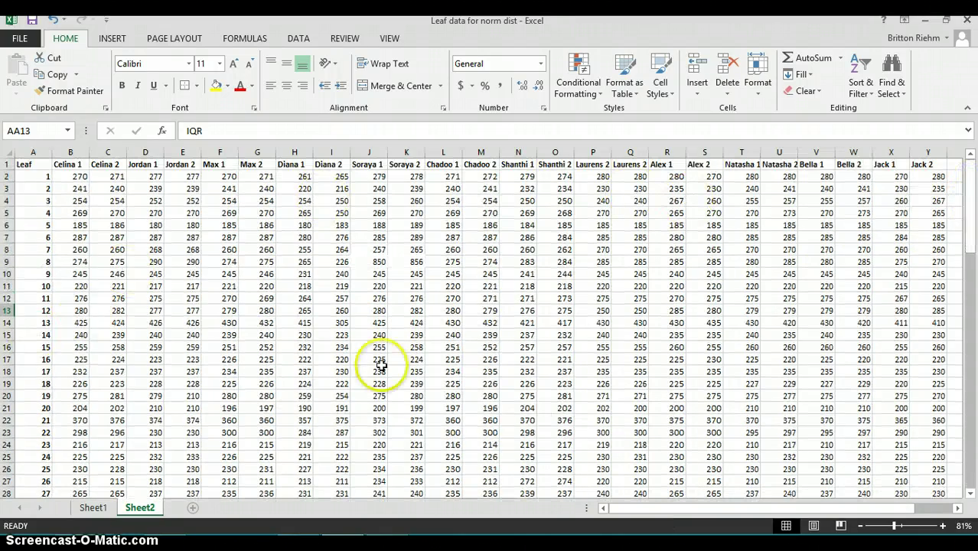
{"action": "left_click_drag", "start_coordinate": [969, 228], "coordinate": [970, 409]}
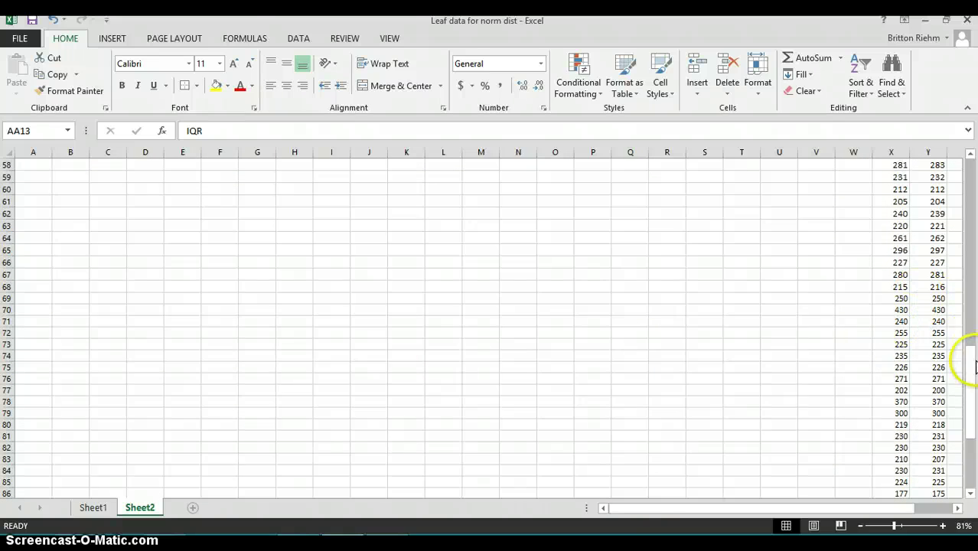
{"action": "left_click_drag", "start_coordinate": [963, 372], "coordinate": [946, 177]}
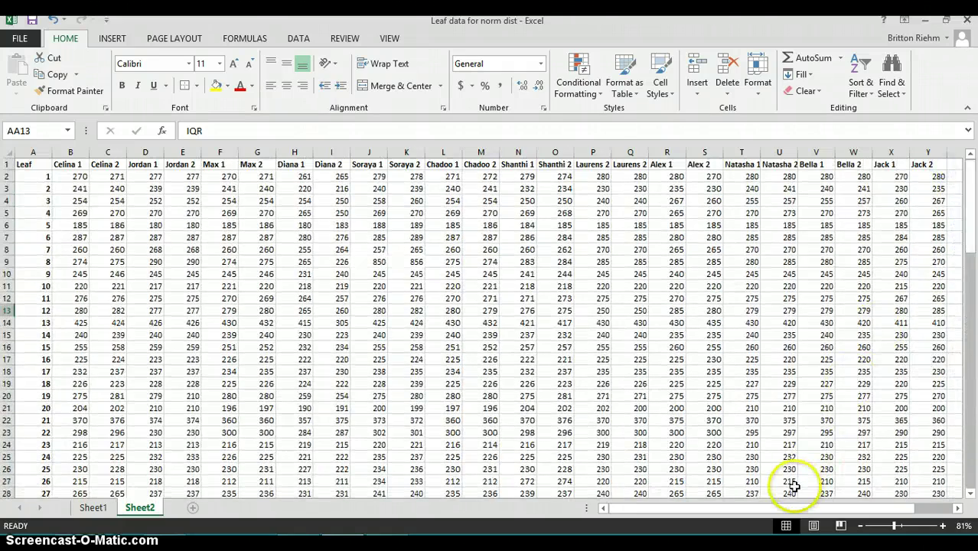
{"action": "left_click_drag", "start_coordinate": [774, 508], "coordinate": [760, 511]}
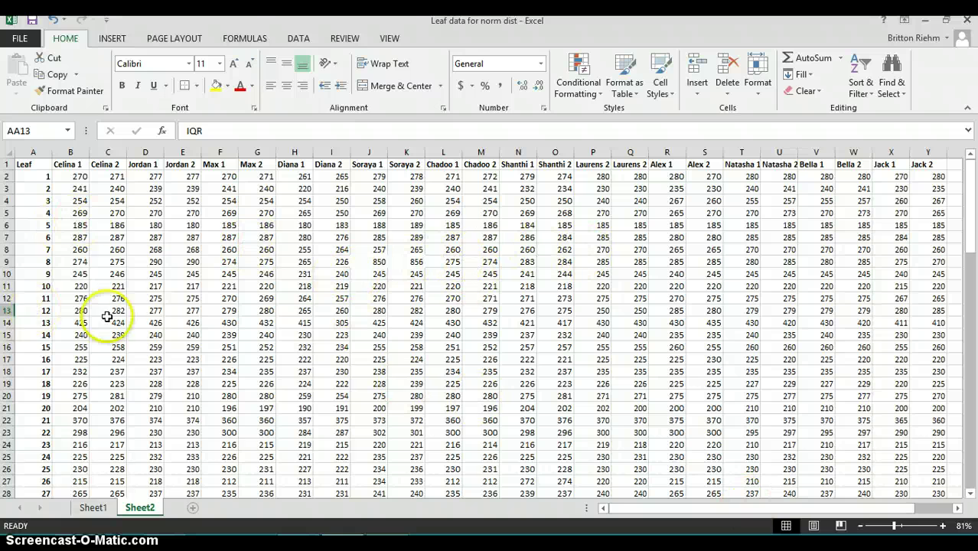
Step: Continue the leaf numbering with =A51+1 in cell A52, filled down to A101
{"action": "left_click_drag", "start_coordinate": [966, 229], "coordinate": [970, 366]}
{"action": "left_click", "coordinate": [900, 310]}
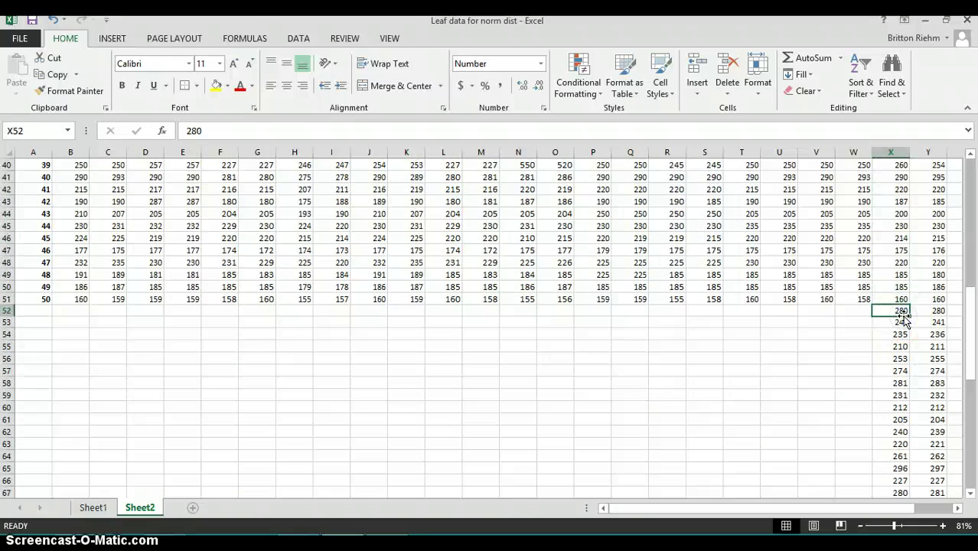
{"action": "left_click", "coordinate": [48, 311]}
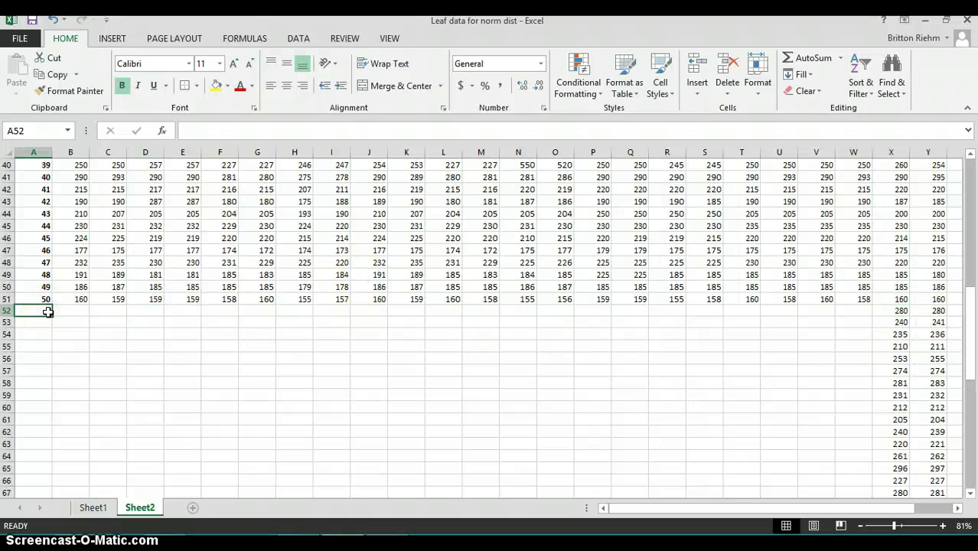
{"action": "type", "text": "="}
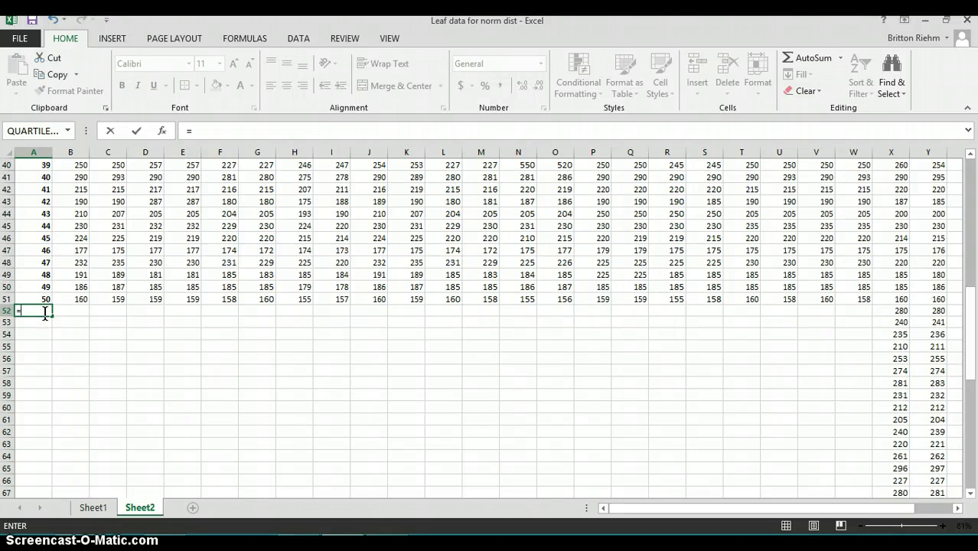
{"action": "left_click", "coordinate": [43, 300]}
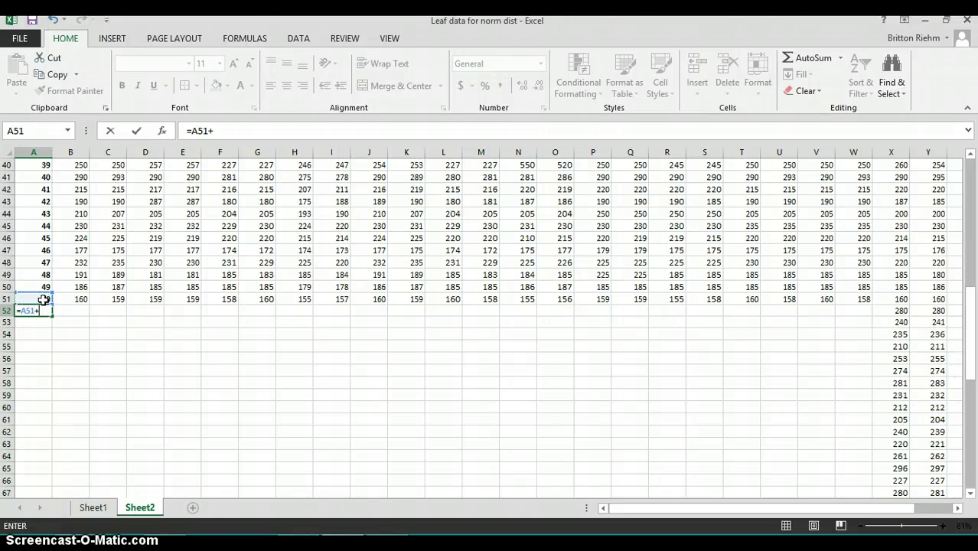
{"action": "key", "text": "Return"}
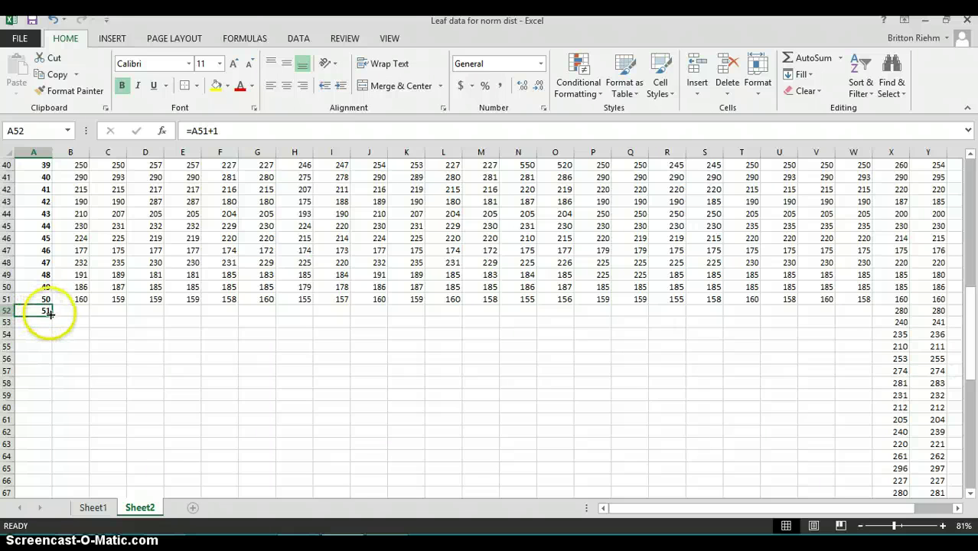
{"action": "left_click_drag", "start_coordinate": [51, 315], "coordinate": [44, 367]}
{"action": "left_click_drag", "start_coordinate": [43, 423], "coordinate": [36, 465]}
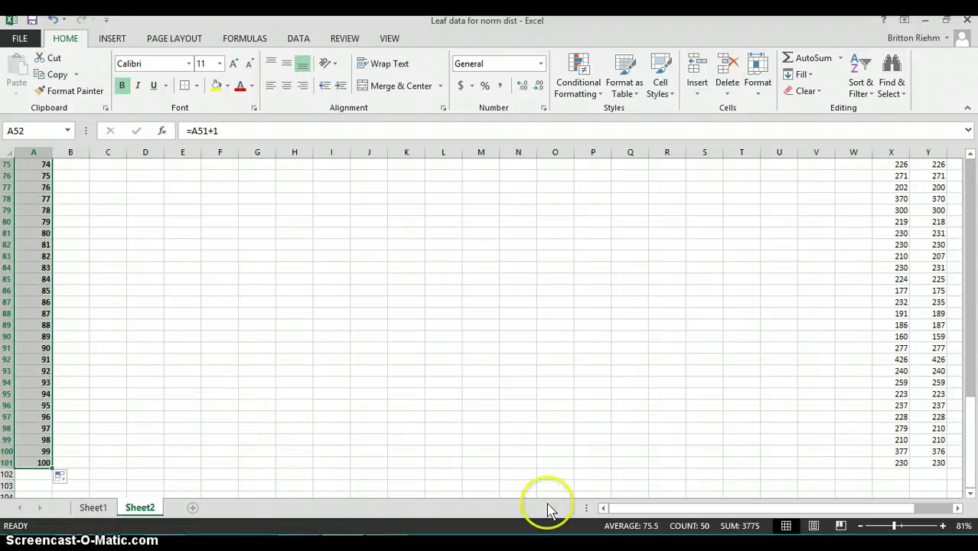
Step: Start an AVERAGE formula in cell AB6 beside the Mean label, with B2:Y51 as its first range
{"action": "left_click_drag", "start_coordinate": [626, 508], "coordinate": [720, 493]}
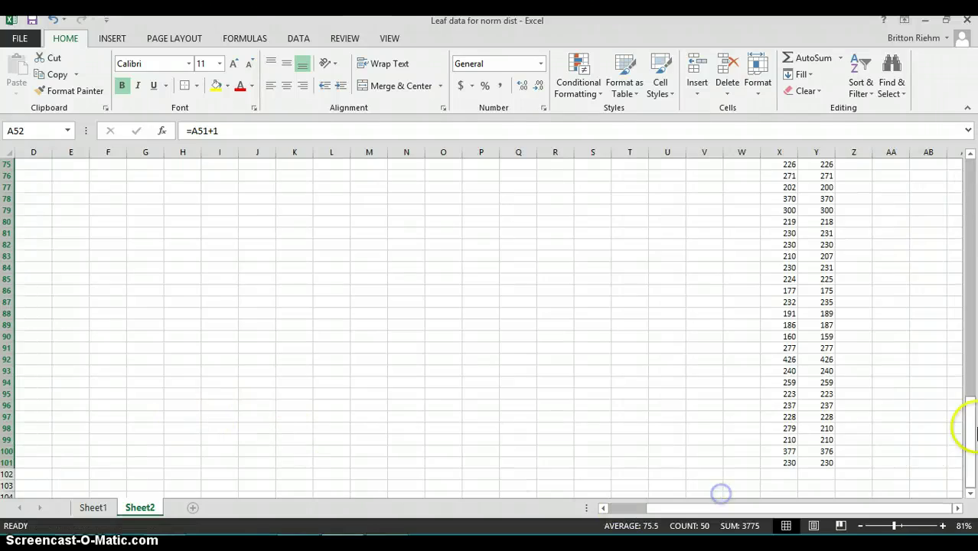
{"action": "left_click_drag", "start_coordinate": [972, 430], "coordinate": [929, 207]}
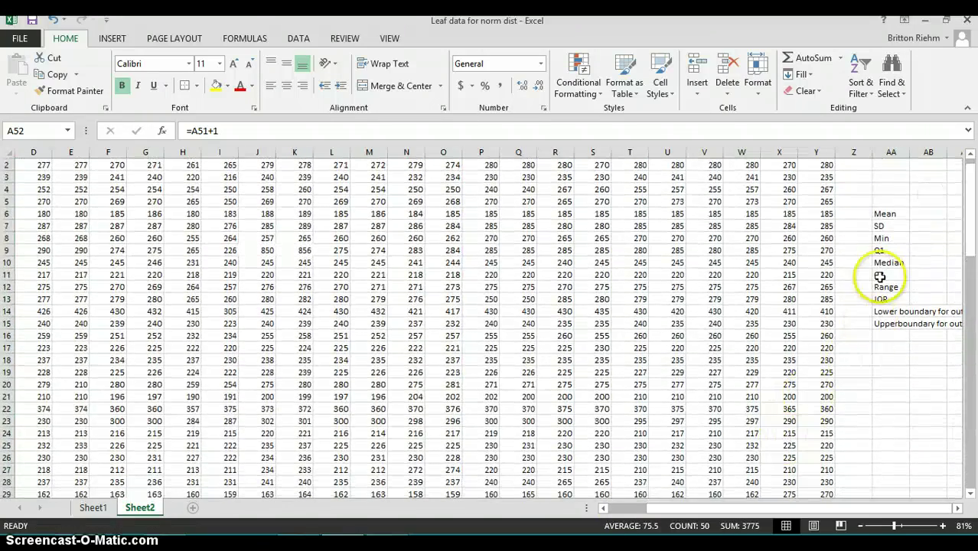
{"action": "left_click", "coordinate": [922, 213]}
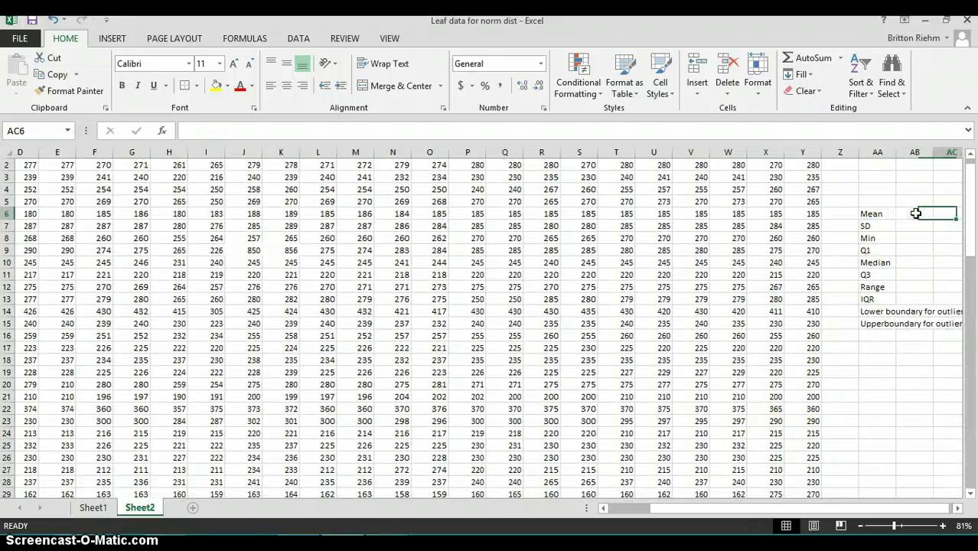
{"action": "key", "text": "Right"}
{"action": "key", "text": "Right"}
{"action": "key", "text": "Right"}
{"action": "key", "text": "Right"}
{"action": "key", "text": "Right"}
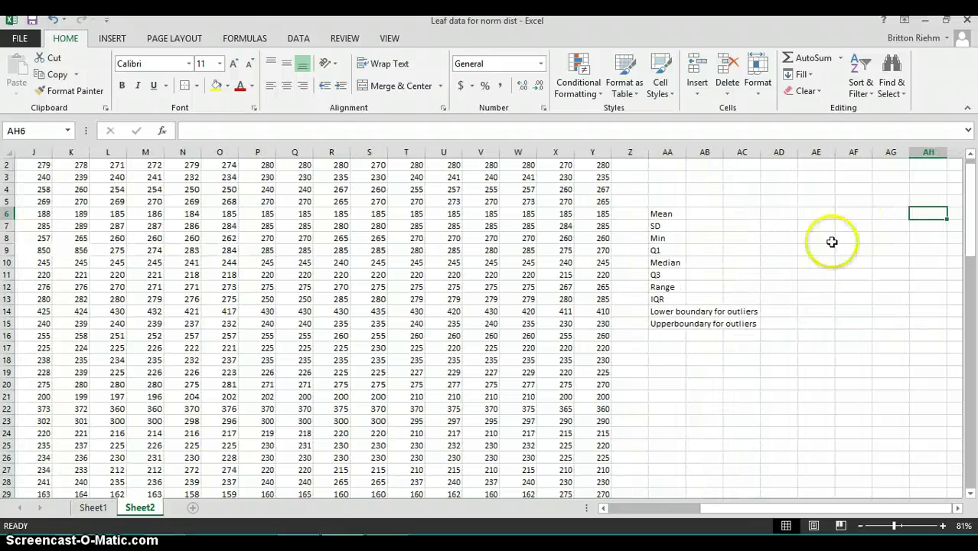
{"action": "left_click", "coordinate": [702, 214]}
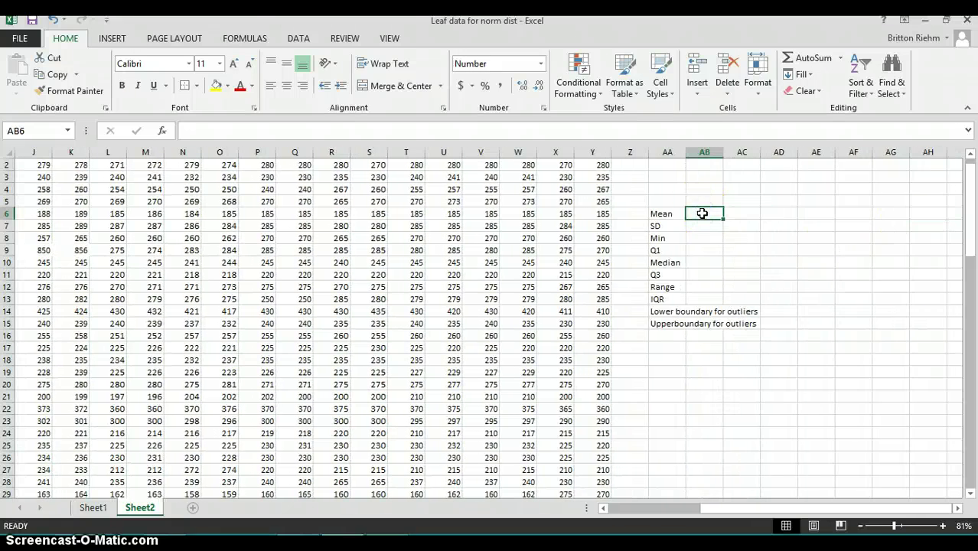
{"action": "type", "text": "="}
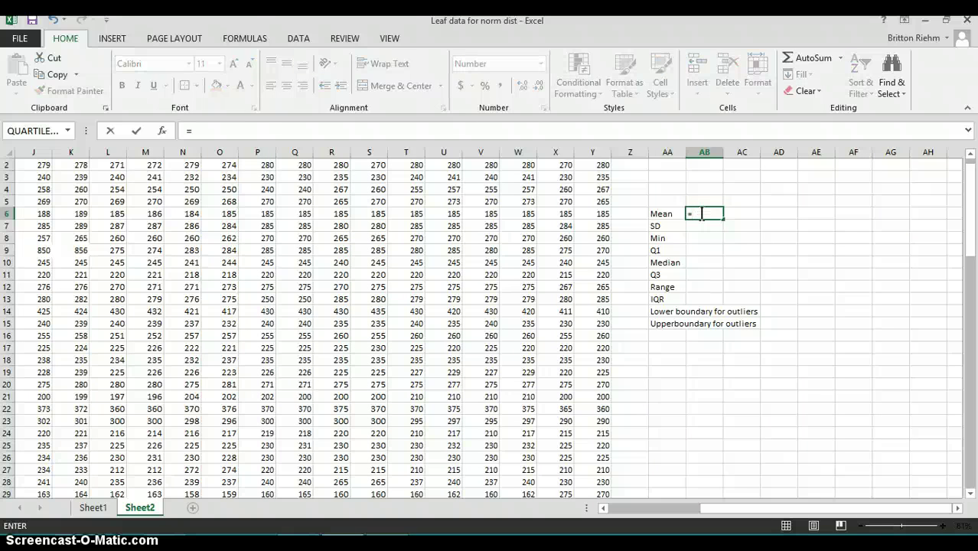
{"action": "type", "text": "aver"}
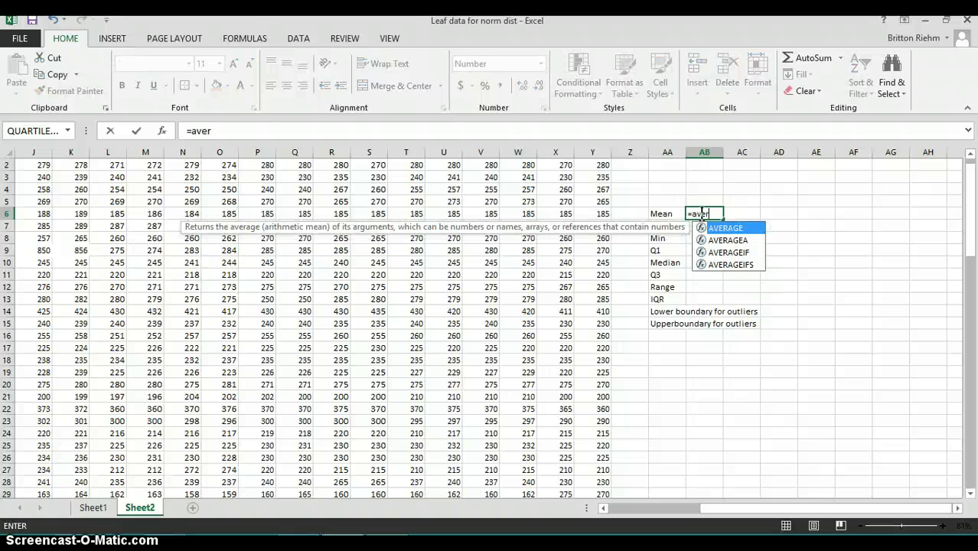
{"action": "type", "text": "age("}
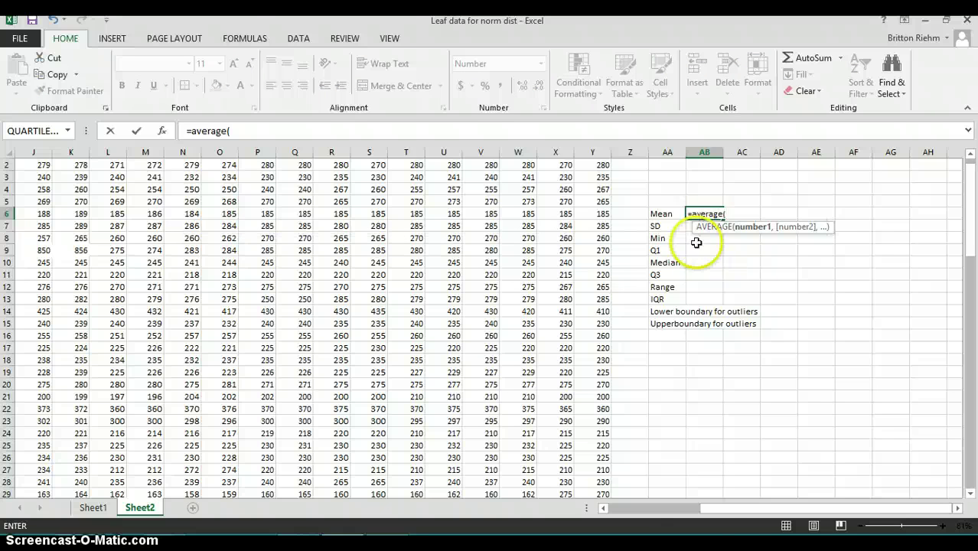
{"action": "left_click_drag", "start_coordinate": [752, 506], "coordinate": [556, 507]}
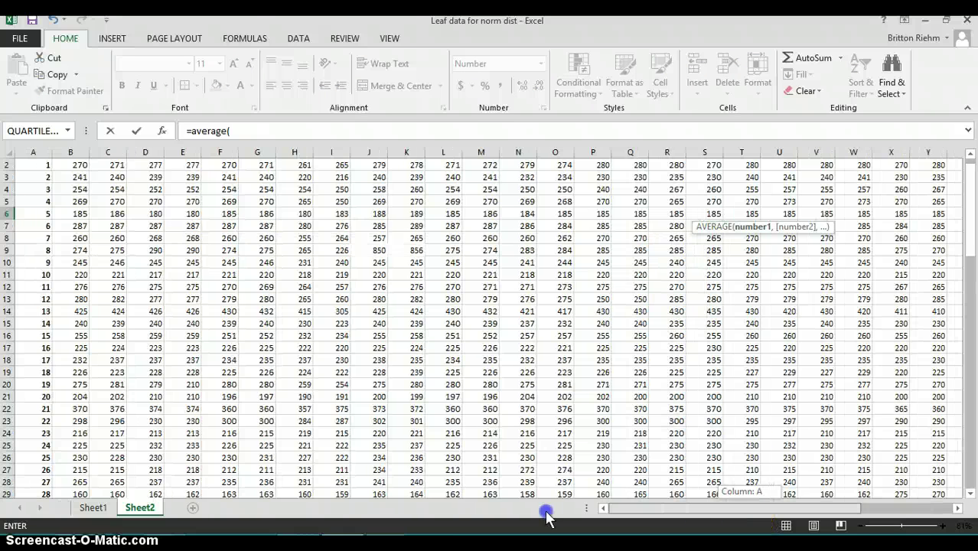
{"action": "scroll", "coordinate": [360, 283], "scroll_direction": "up", "scroll_amount": 1}
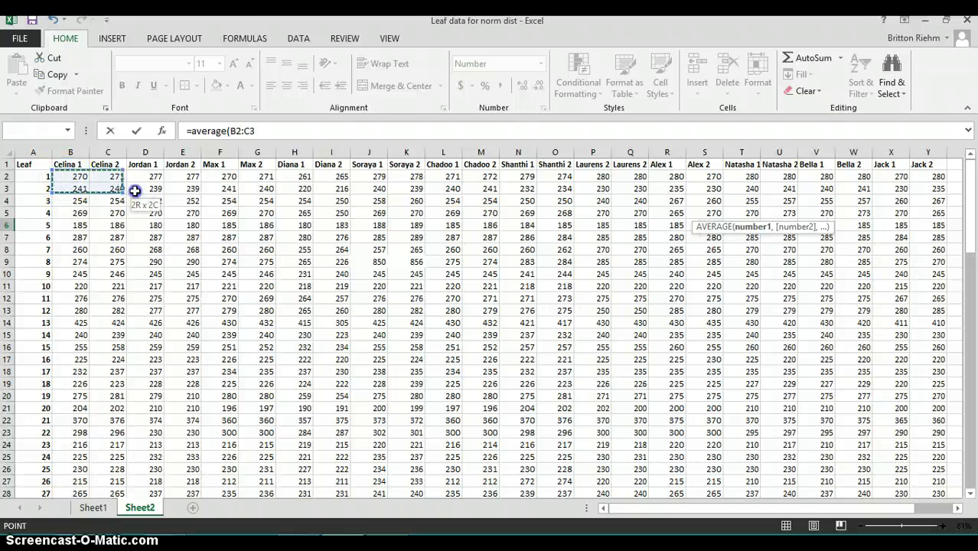
{"action": "left_click_drag", "start_coordinate": [134, 191], "coordinate": [930, 200]}
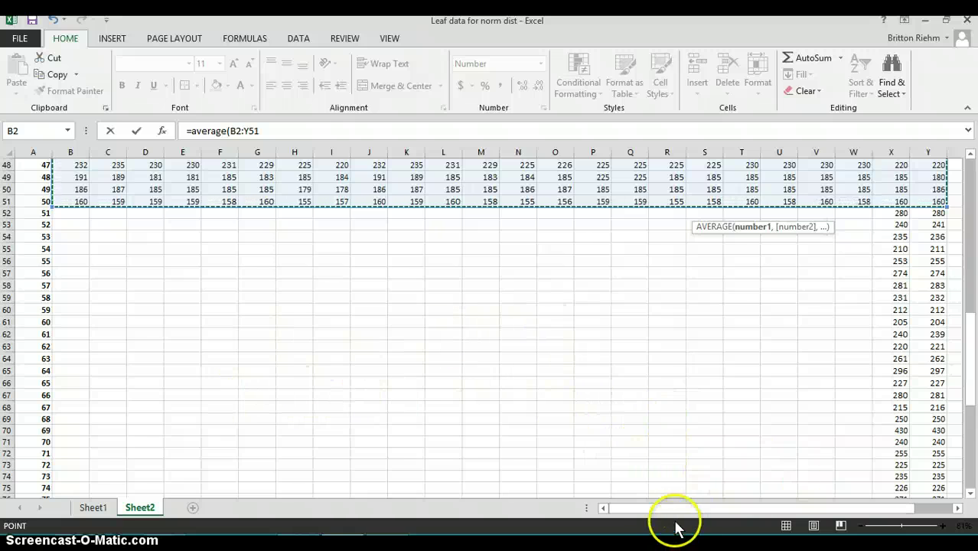
Step: Add X52:Y101 as the second range of the Mean formula, complete it, and check cell AB6
{"action": "left_click_drag", "start_coordinate": [676, 509], "coordinate": [722, 509]}
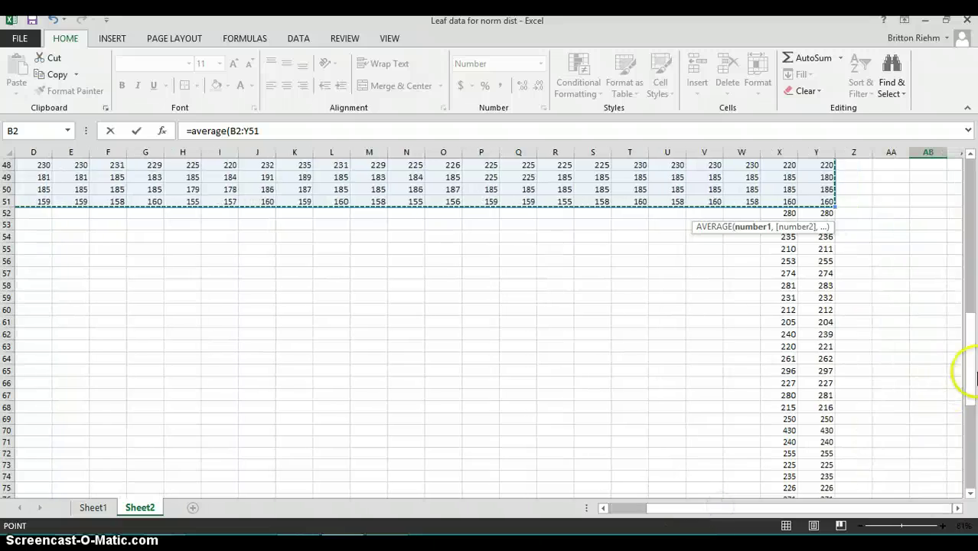
{"action": "left_click_drag", "start_coordinate": [973, 375], "coordinate": [942, 227]}
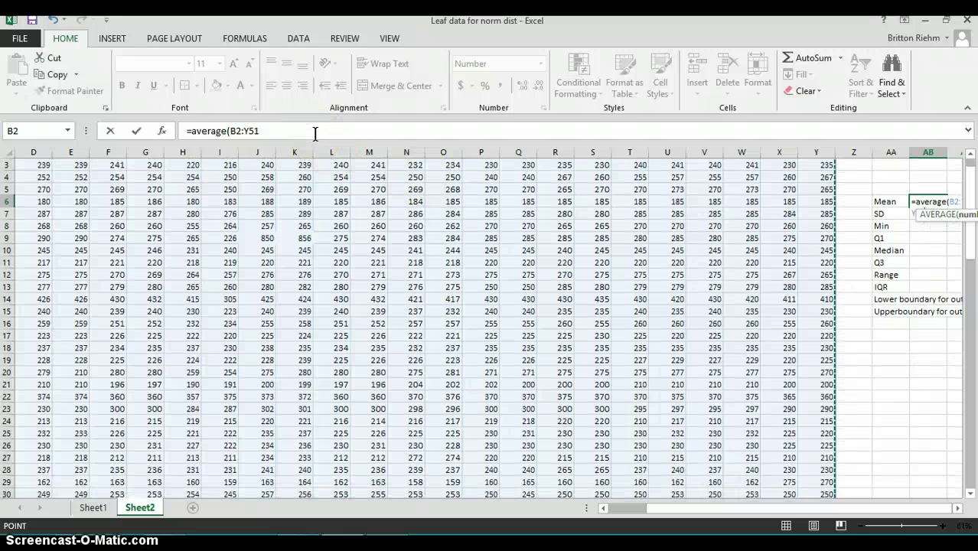
{"action": "left_click", "coordinate": [268, 131]}
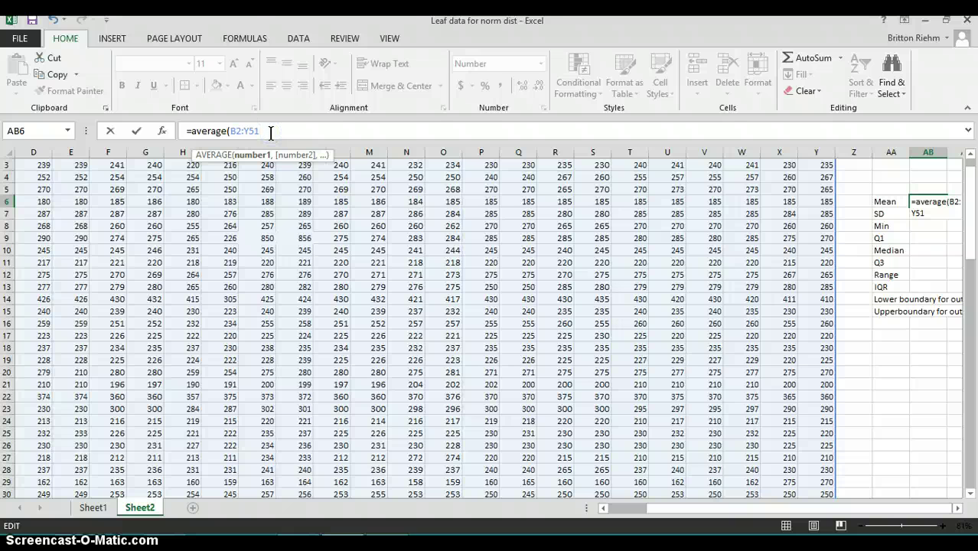
{"action": "type", "text": ","}
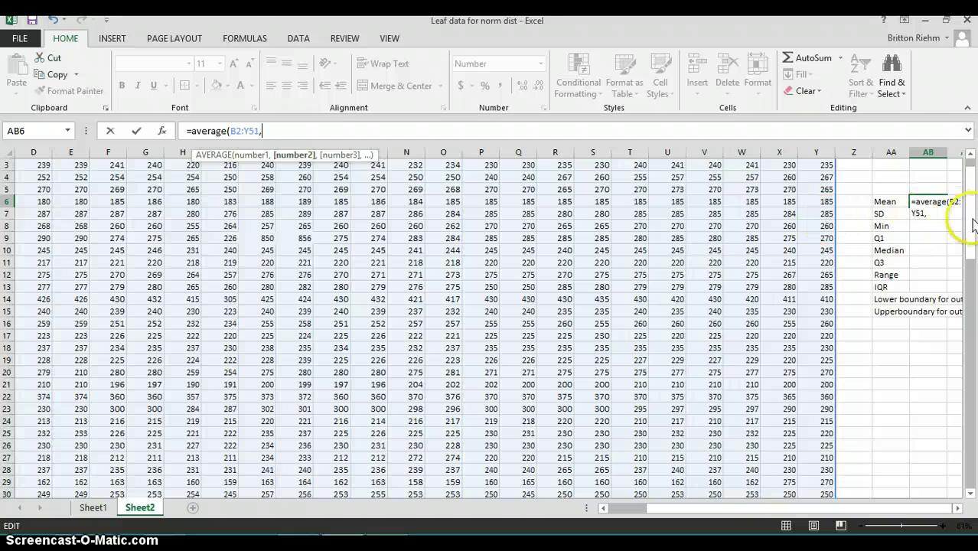
{"action": "left_click_drag", "start_coordinate": [969, 218], "coordinate": [974, 374]}
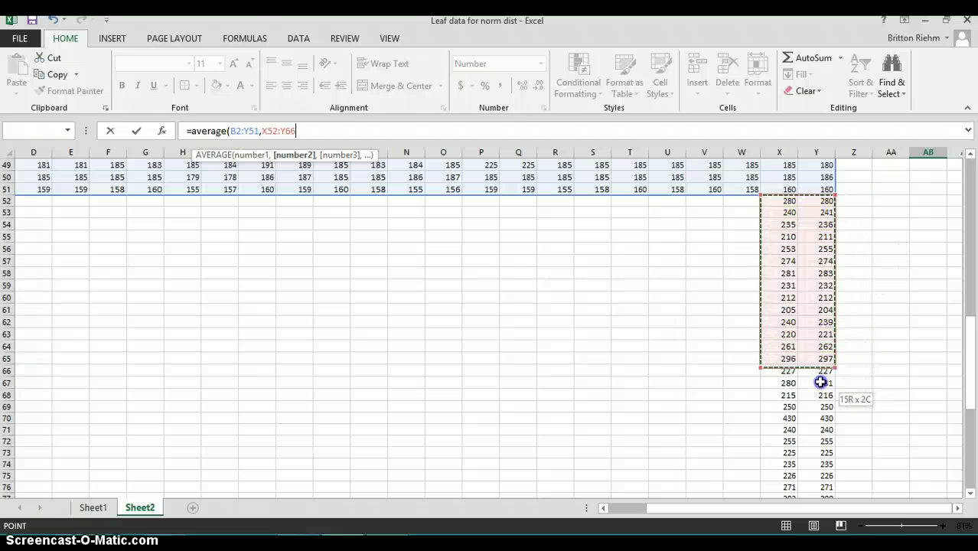
{"action": "left_click_drag", "start_coordinate": [819, 382], "coordinate": [812, 490]}
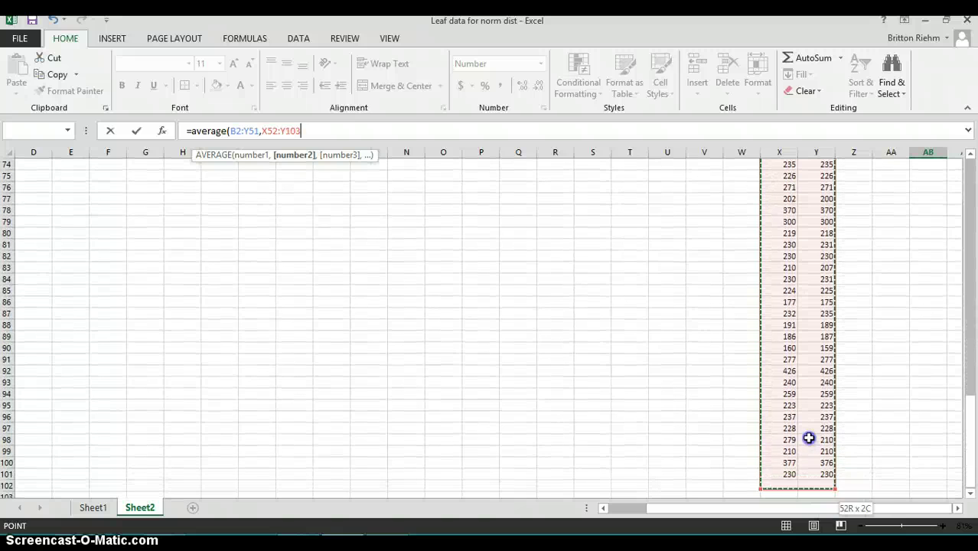
{"action": "left_click_drag", "start_coordinate": [808, 438], "coordinate": [808, 474]}
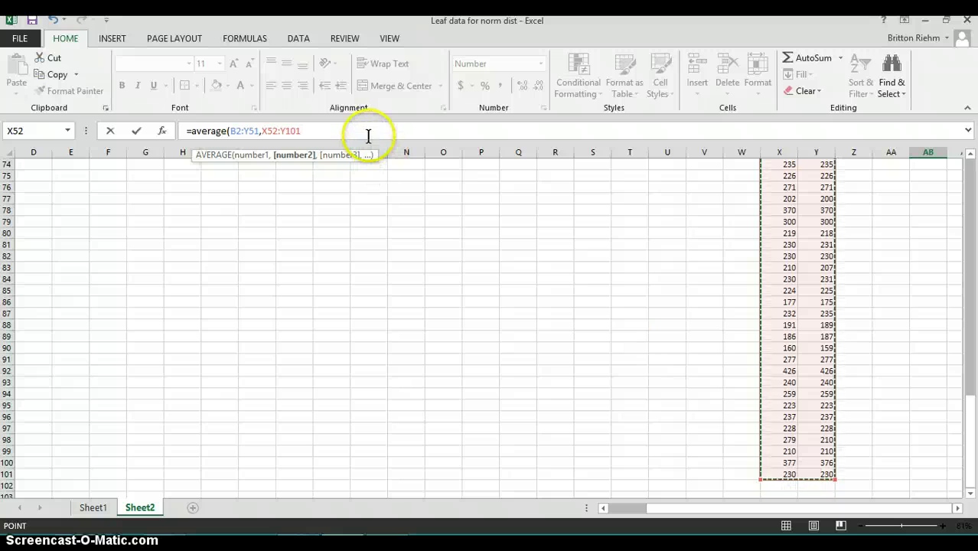
{"action": "type", "text": ")"}
{"action": "key", "text": "Return"}
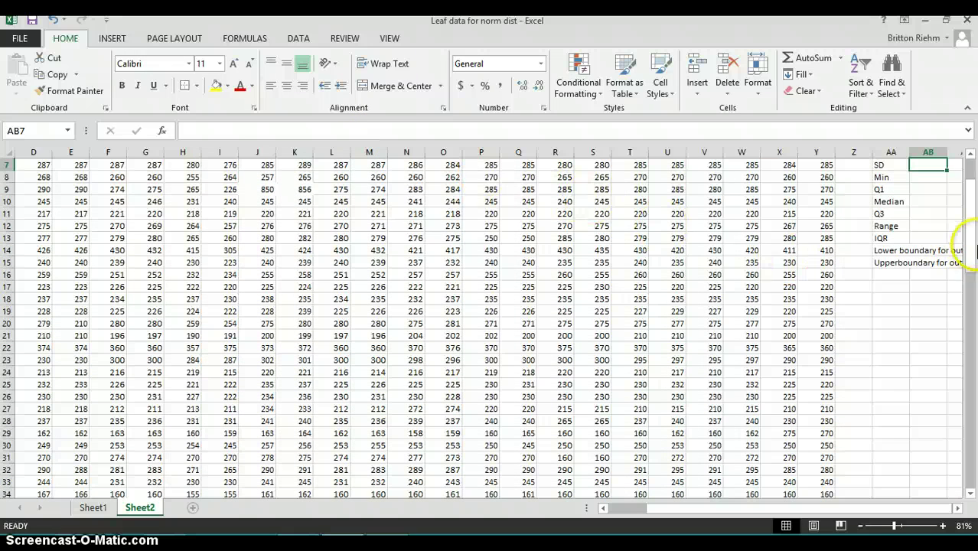
{"action": "scroll", "coordinate": [965, 230], "scroll_direction": "up", "scroll_amount": 2}
{"action": "left_click", "coordinate": [923, 225]}
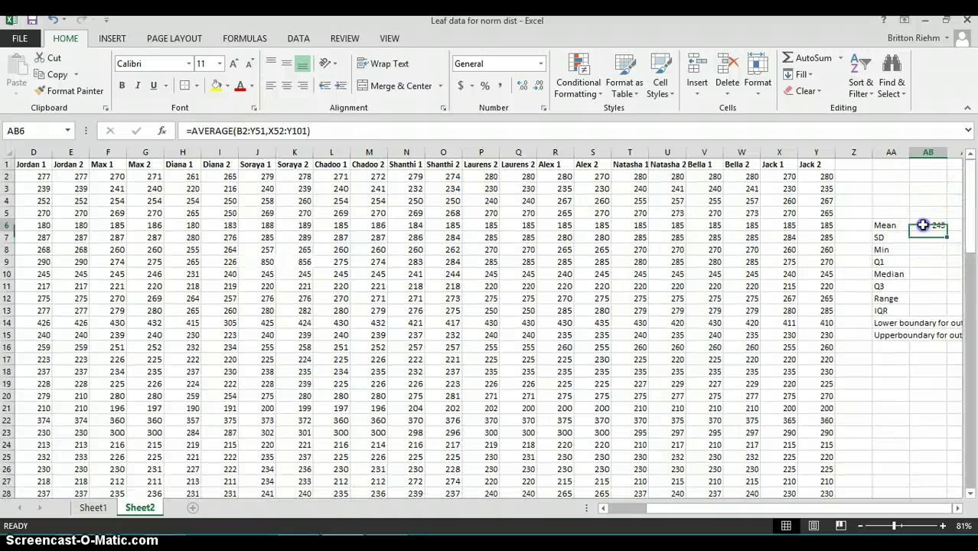
Step: Calculate the population standard deviation in cell AB7 beside the SD label with =STDEV.P(B2:Y101)
{"action": "left_click", "coordinate": [929, 238]}
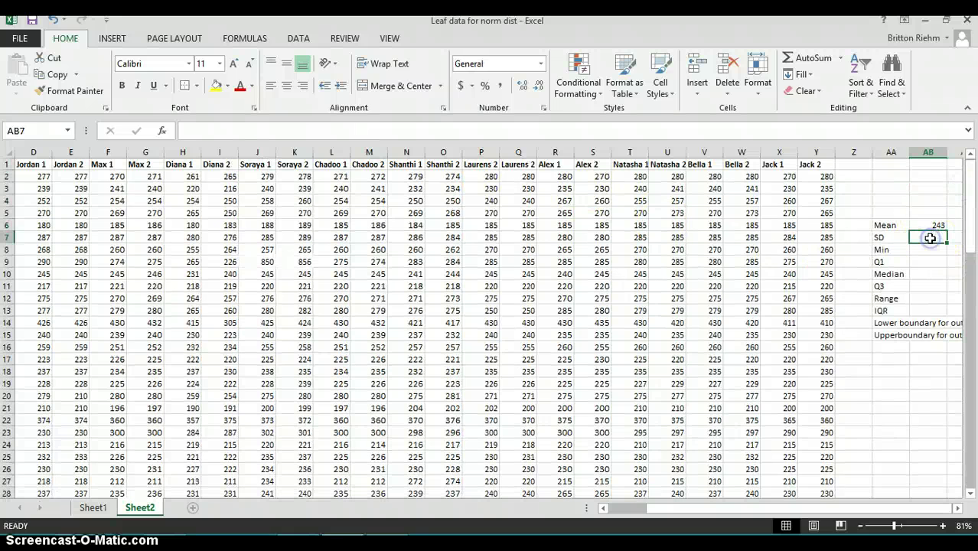
{"action": "type", "text": "="}
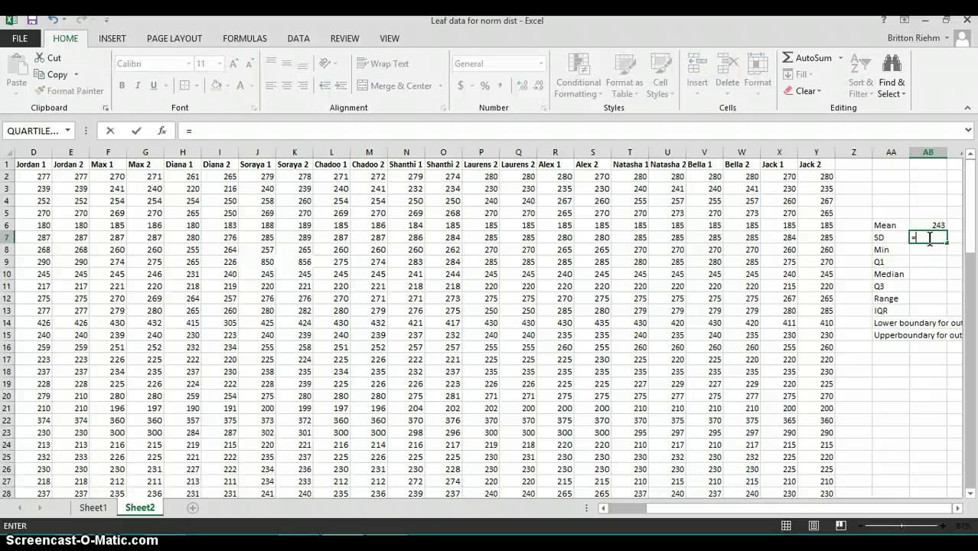
{"action": "type", "text": "st"}
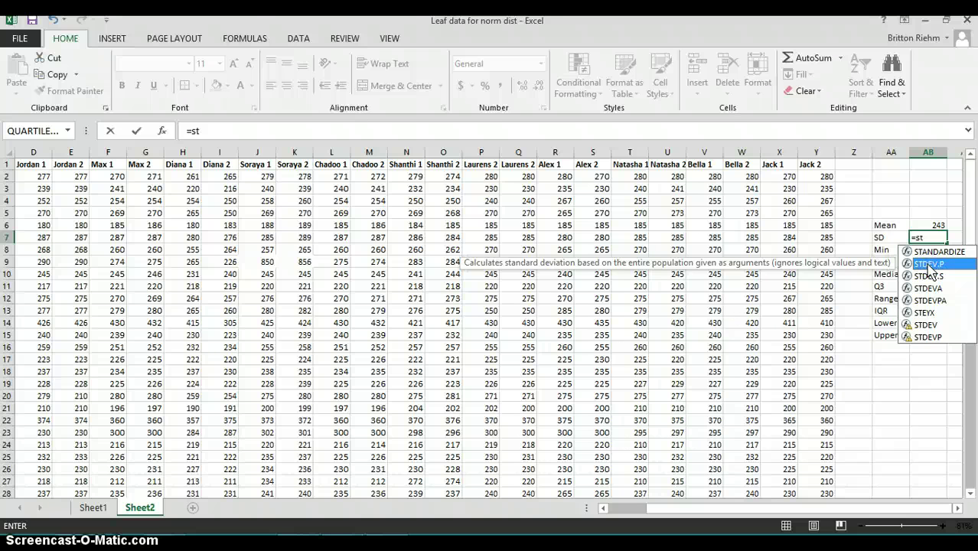
{"action": "double_click", "coordinate": [927, 264]}
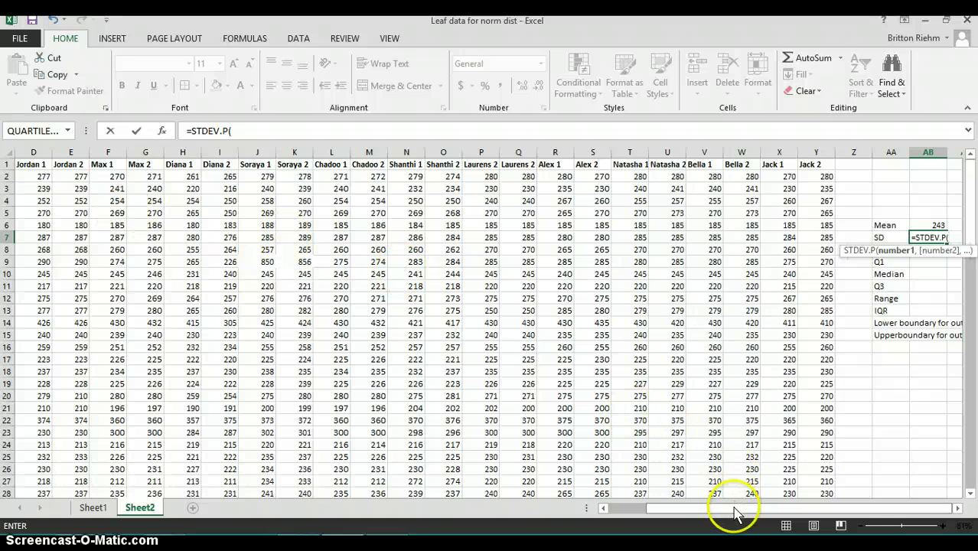
{"action": "left_click_drag", "start_coordinate": [732, 511], "coordinate": [629, 497]}
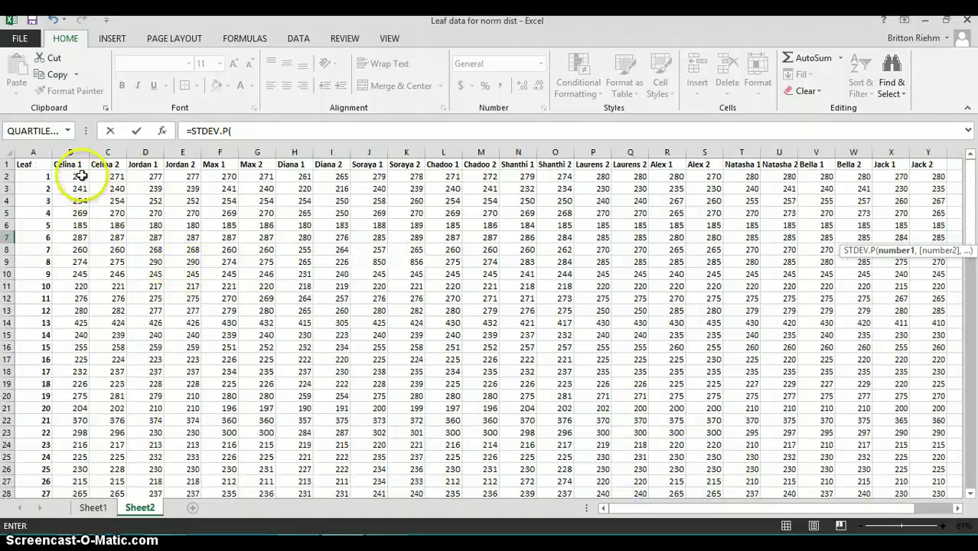
{"action": "left_click_drag", "start_coordinate": [89, 184], "coordinate": [915, 478]}
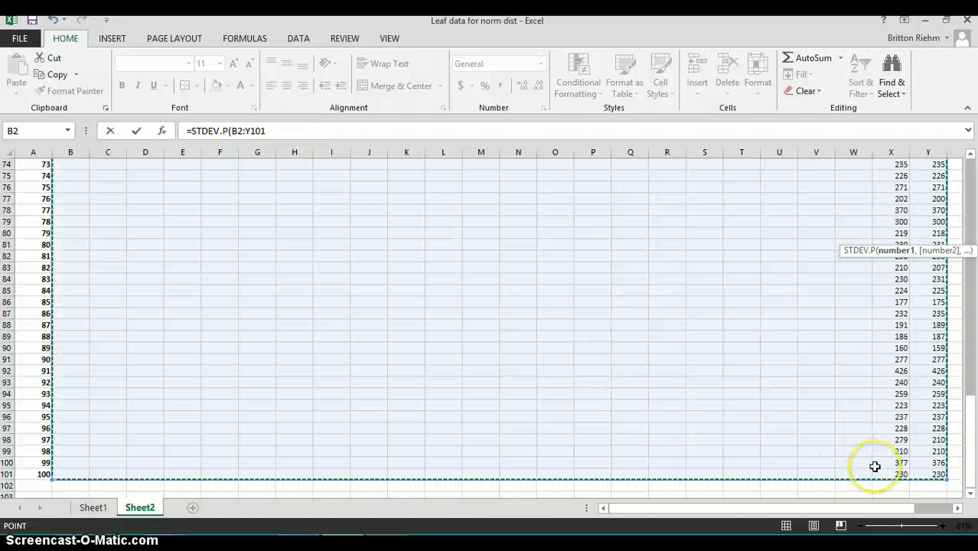
{"action": "left_click", "coordinate": [473, 128]}
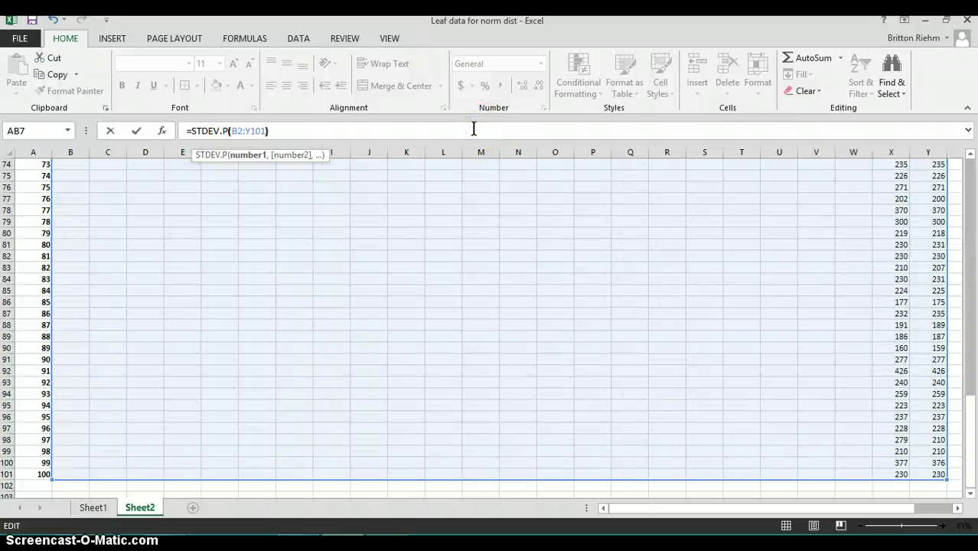
{"action": "key", "text": "Return"}
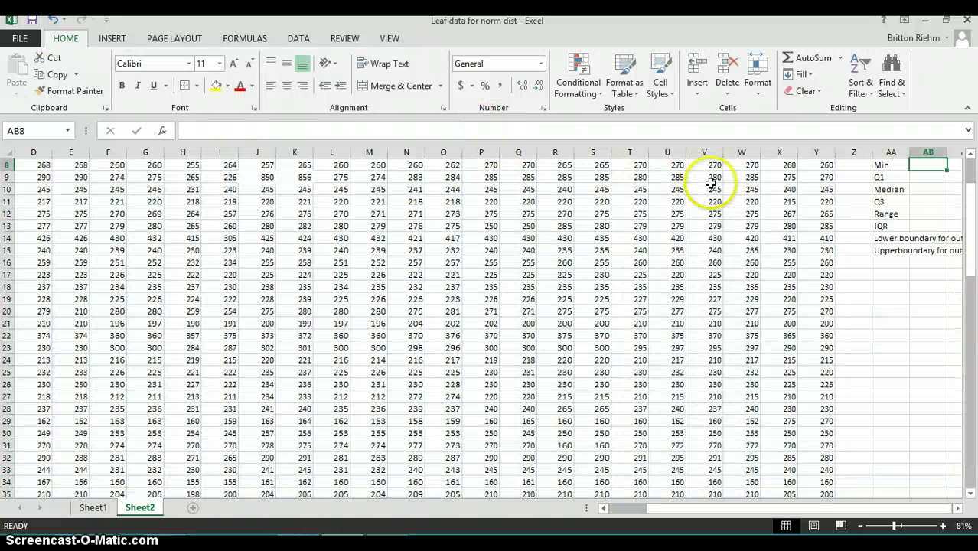
{"action": "scroll", "coordinate": [962, 229], "scroll_direction": "up", "scroll_amount": 3}
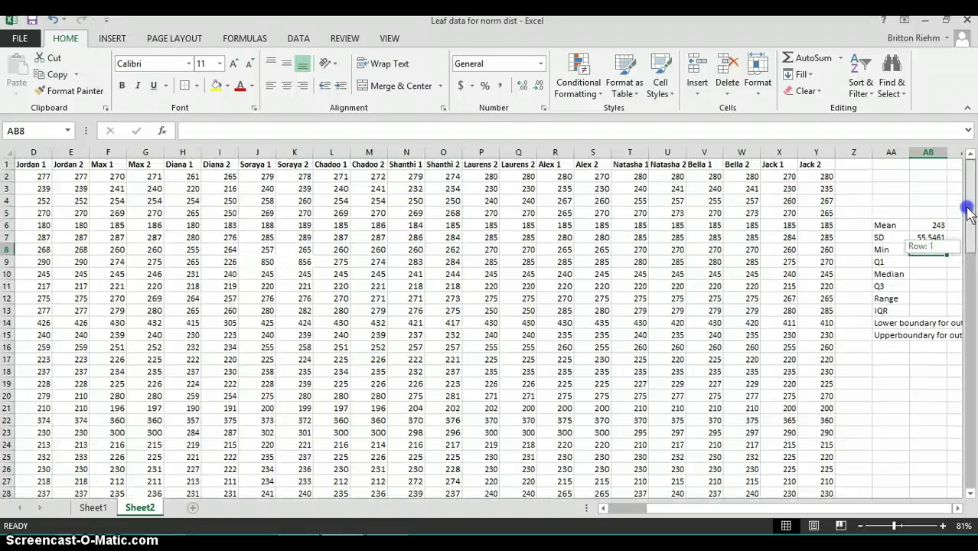
{"action": "left_click", "coordinate": [932, 238]}
Step: Calculate the minimum leaf measurement in cell AB8 beside the Min label with =MIN(B2:Y101)
{"action": "left_click", "coordinate": [922, 253]}
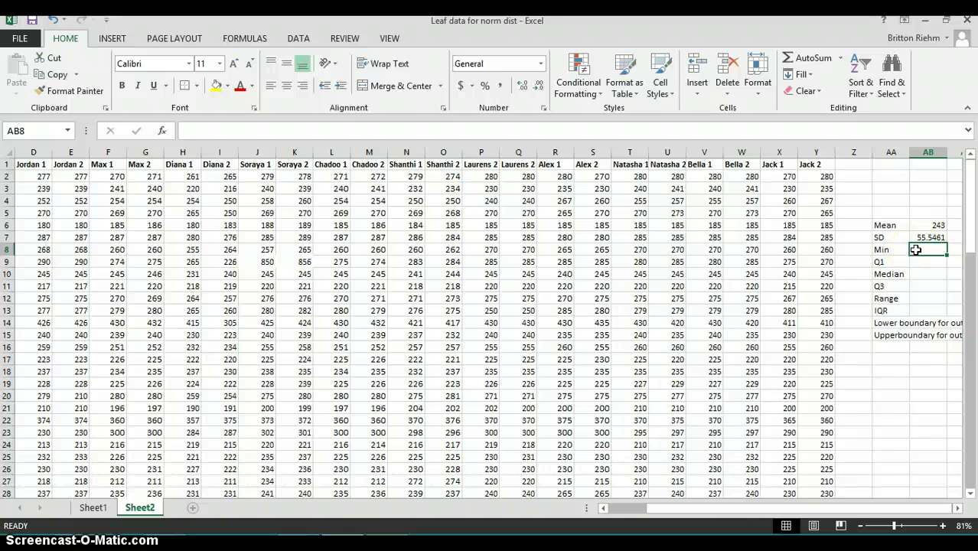
{"action": "type", "text": "=m"}
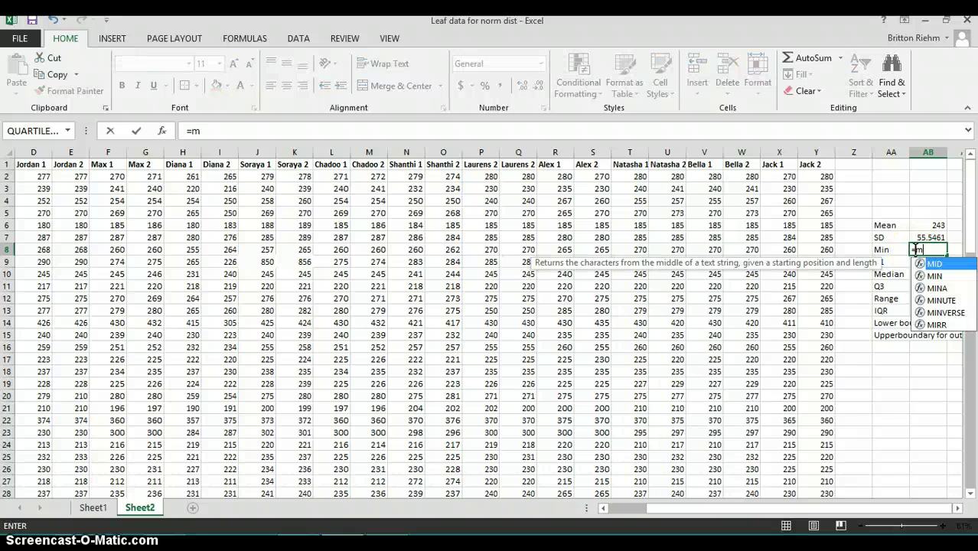
{"action": "type", "text": "in("}
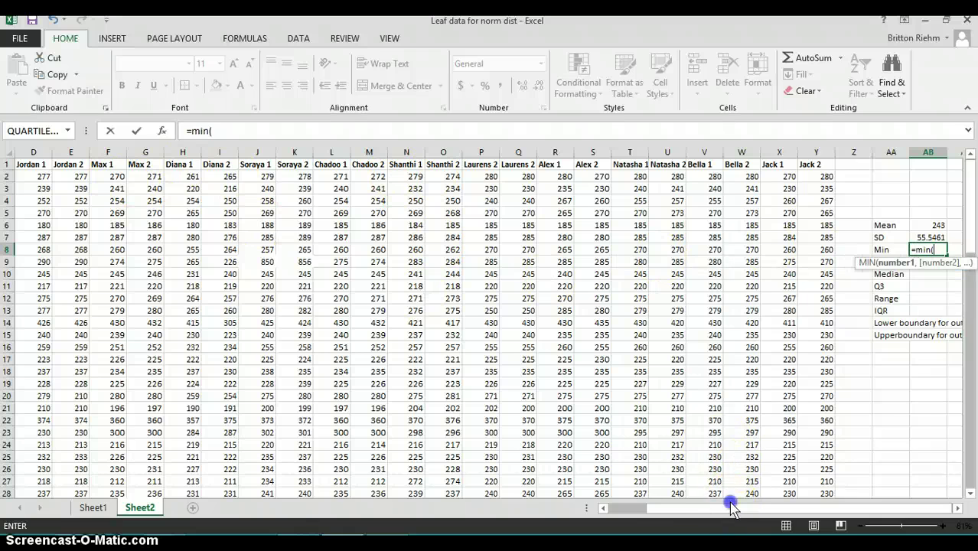
{"action": "left_click_drag", "start_coordinate": [679, 508], "coordinate": [632, 512]}
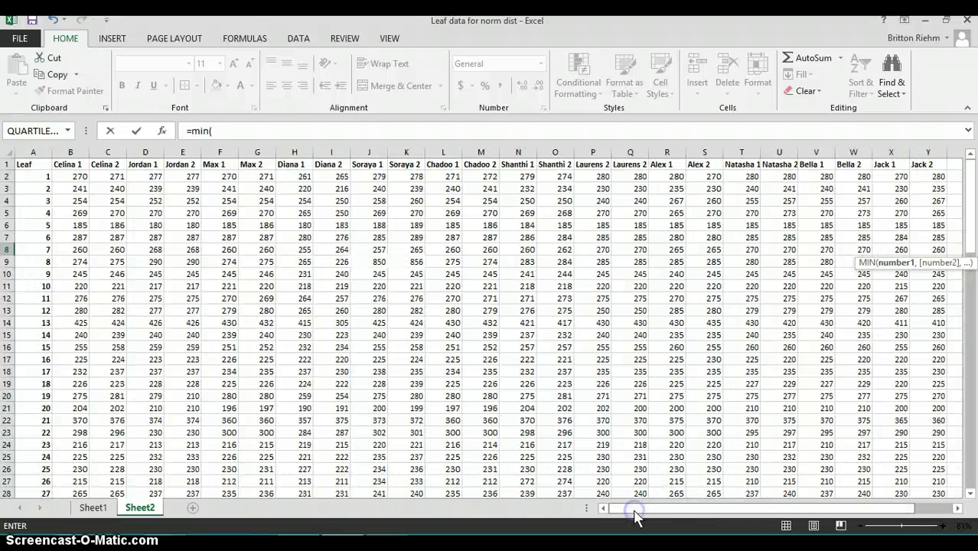
{"action": "left_click", "coordinate": [75, 177]}
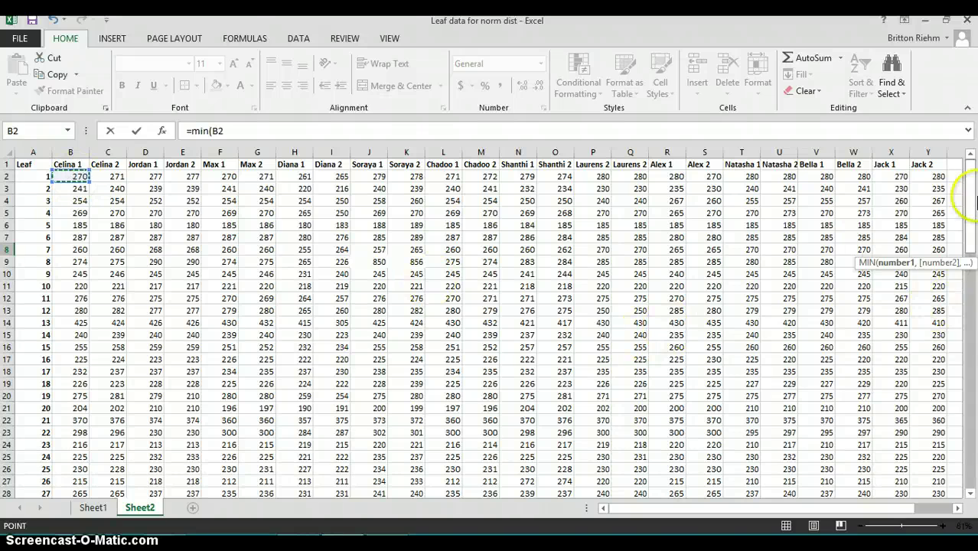
{"action": "left_click_drag", "start_coordinate": [973, 201], "coordinate": [975, 398]}
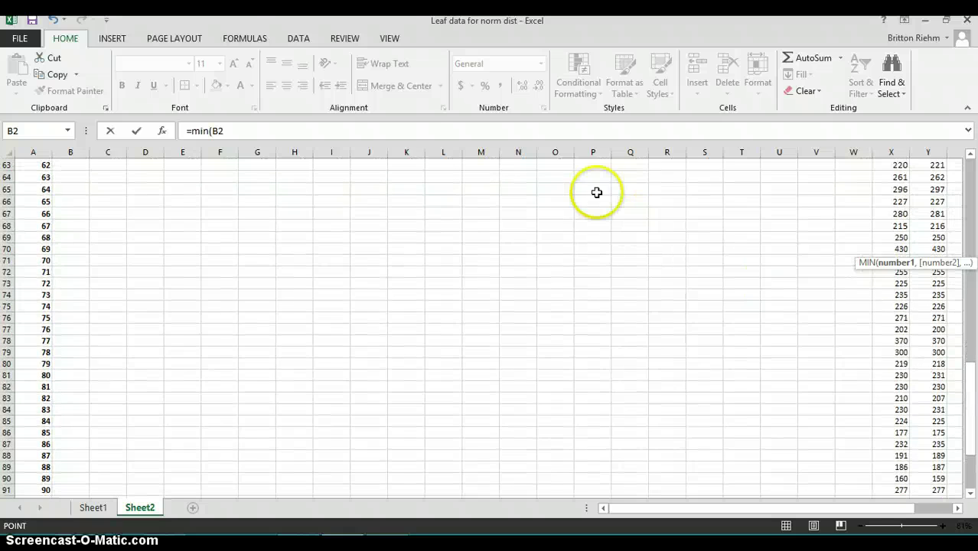
{"action": "left_click", "coordinate": [553, 131]}
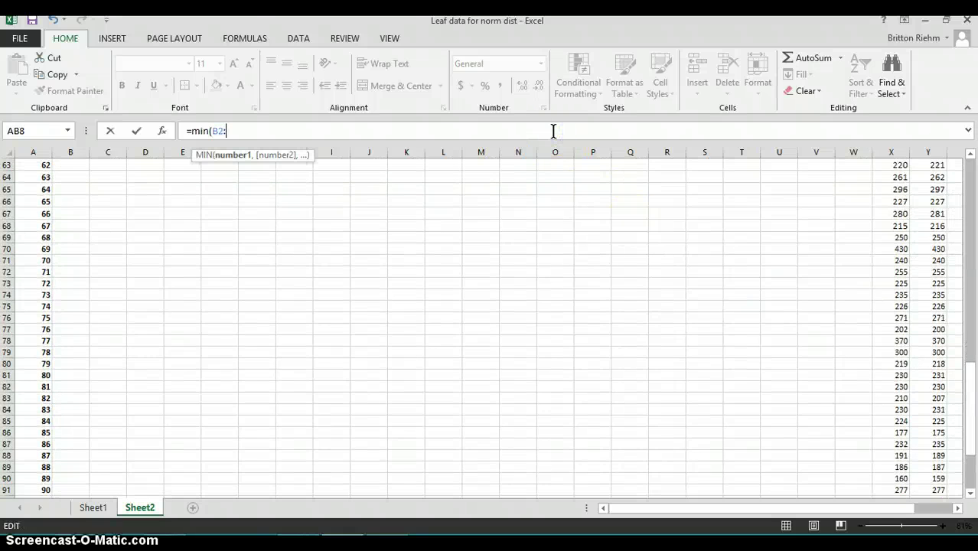
{"action": "left_click_drag", "start_coordinate": [969, 355], "coordinate": [961, 456]}
{"action": "left_click", "coordinate": [934, 486]}
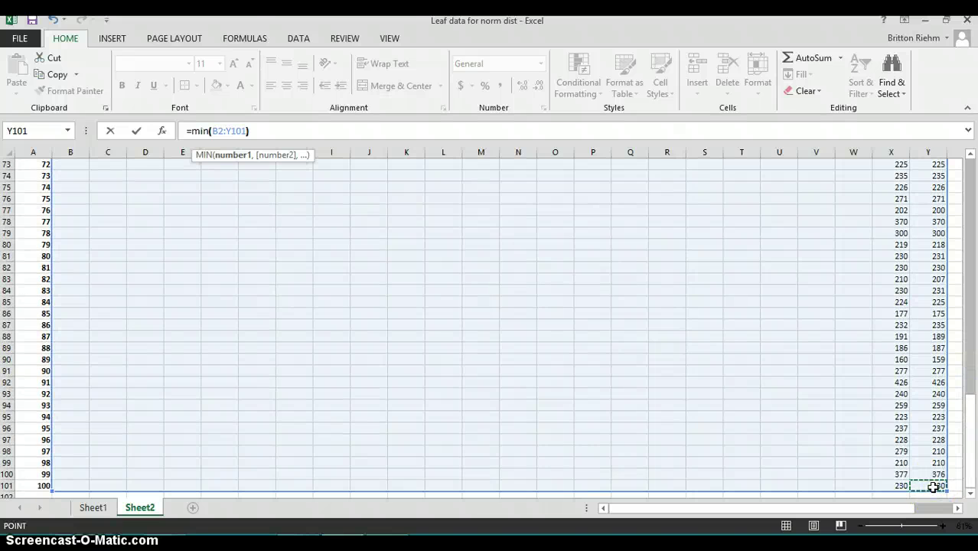
{"action": "type", "text": ")"}
{"action": "key", "text": "Return"}
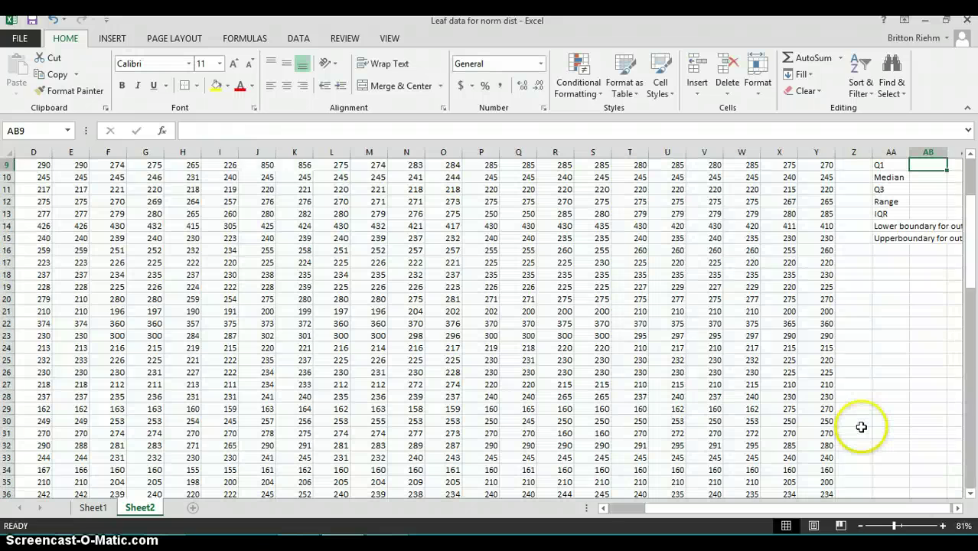
Step: Calculate the first quartile in cell AB9 beside the Q1 label with =QUARTILE.EXC(B2:Y101,1)
{"action": "left_click_drag", "start_coordinate": [970, 252], "coordinate": [963, 237]}
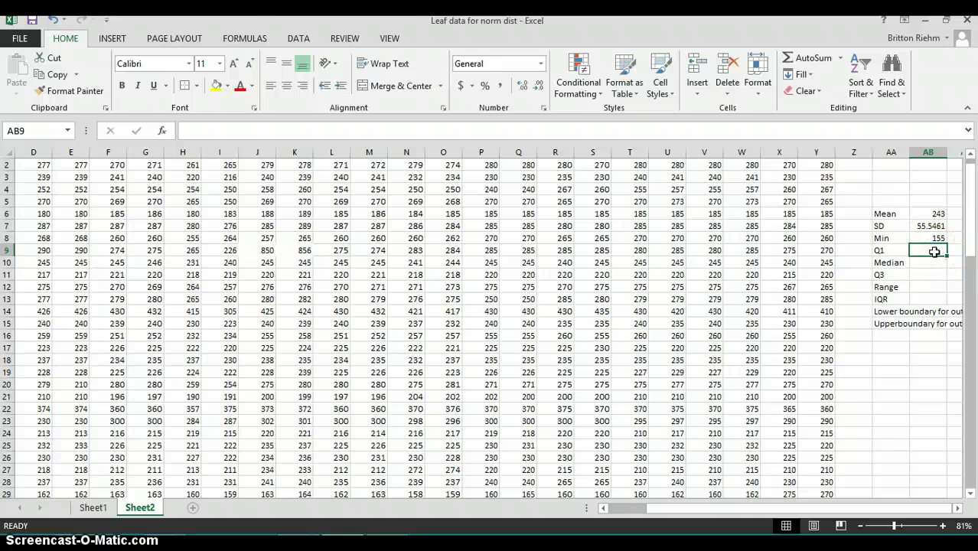
{"action": "type", "text": "="}
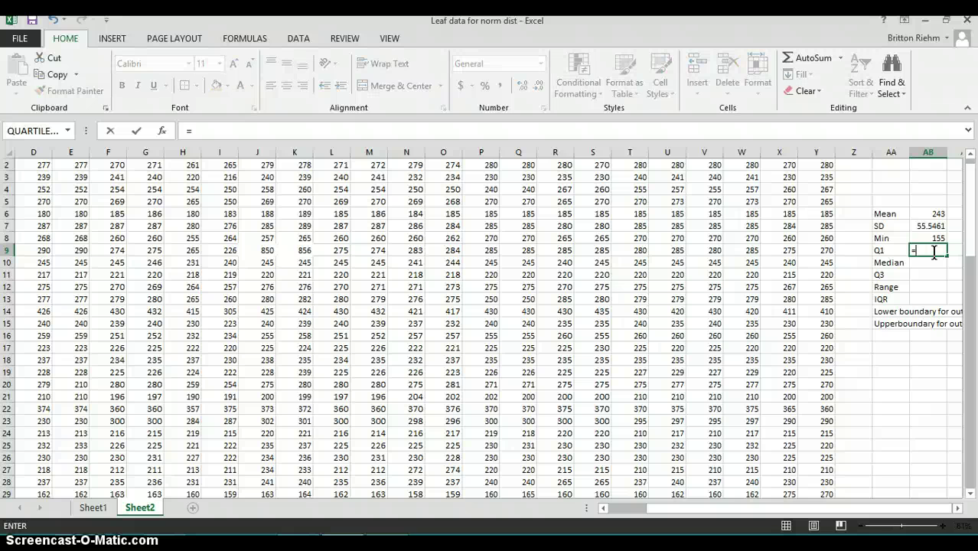
{"action": "type", "text": "q"}
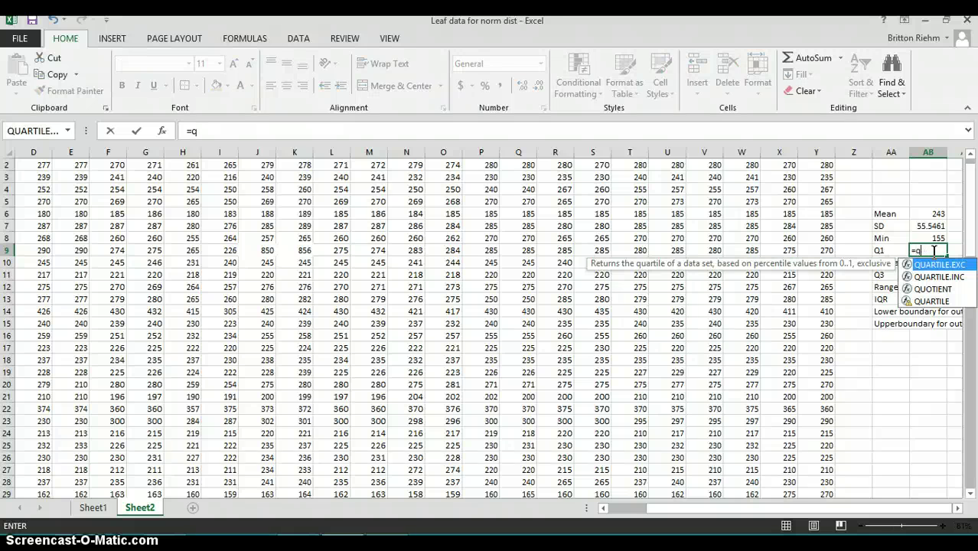
{"action": "type", "text": "uar"}
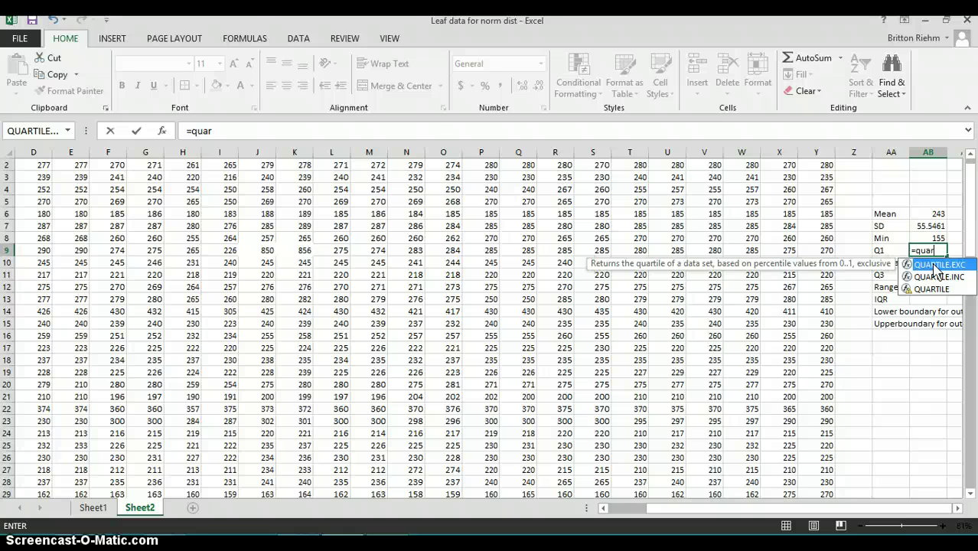
{"action": "double_click", "coordinate": [935, 266]}
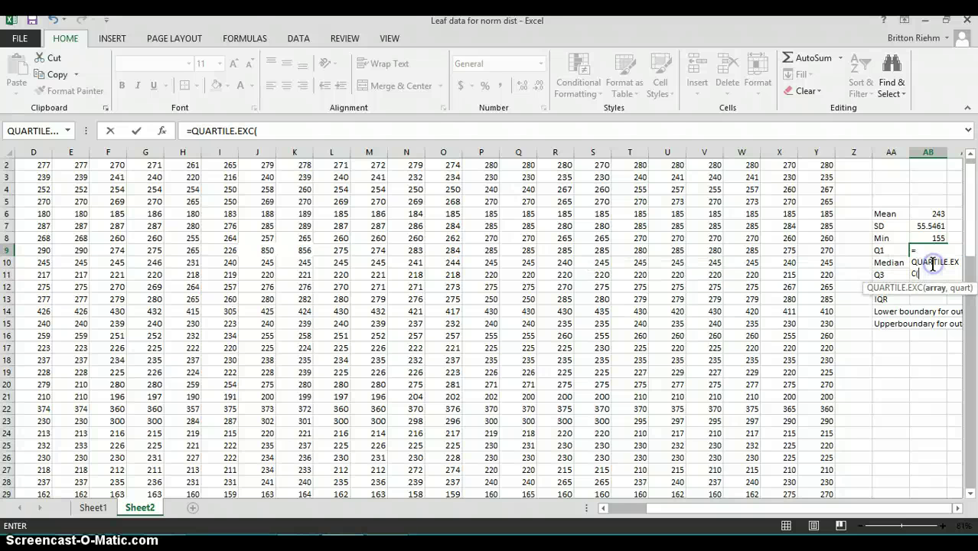
{"action": "left_click", "coordinate": [452, 135]}
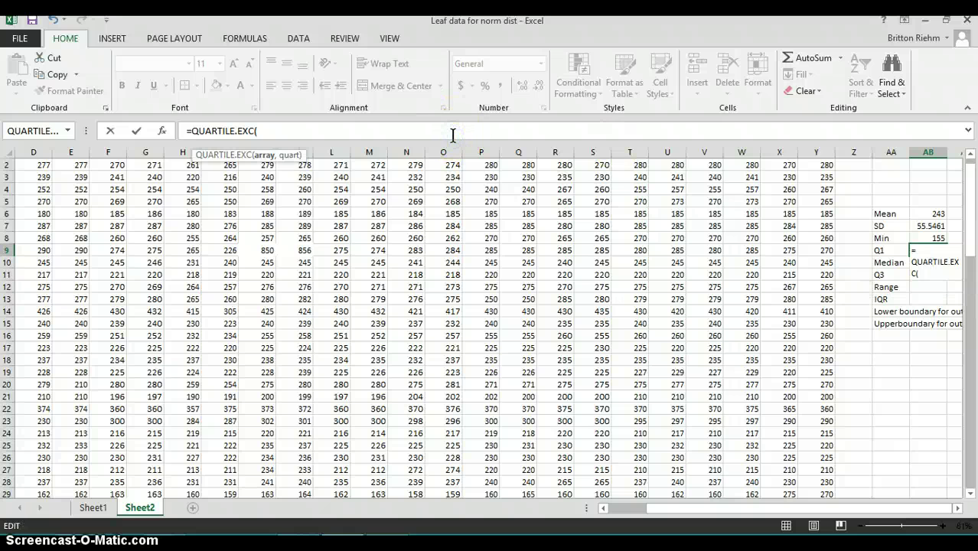
{"action": "type", "text": "b2:"}
{"action": "left_click_drag", "start_coordinate": [972, 228], "coordinate": [917, 127]}
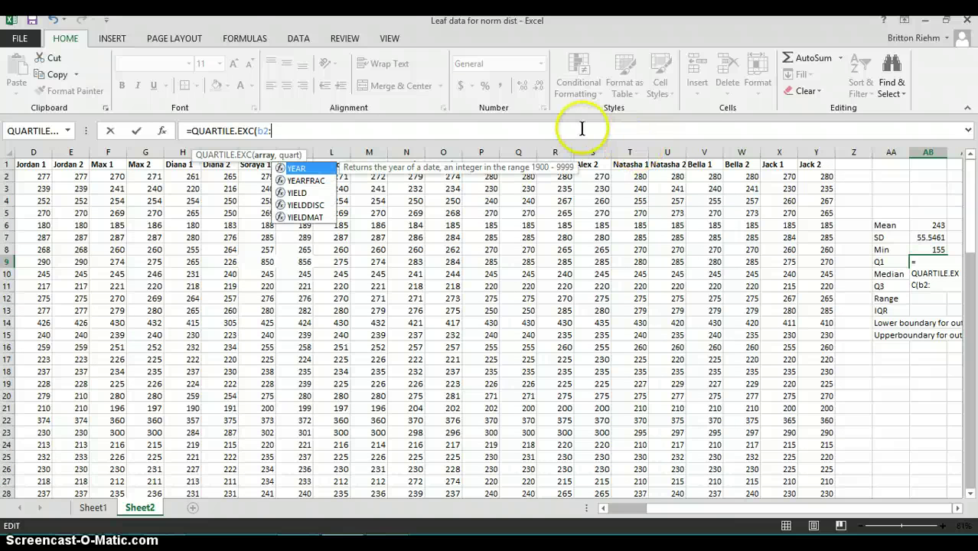
{"action": "type", "text": "y101"}
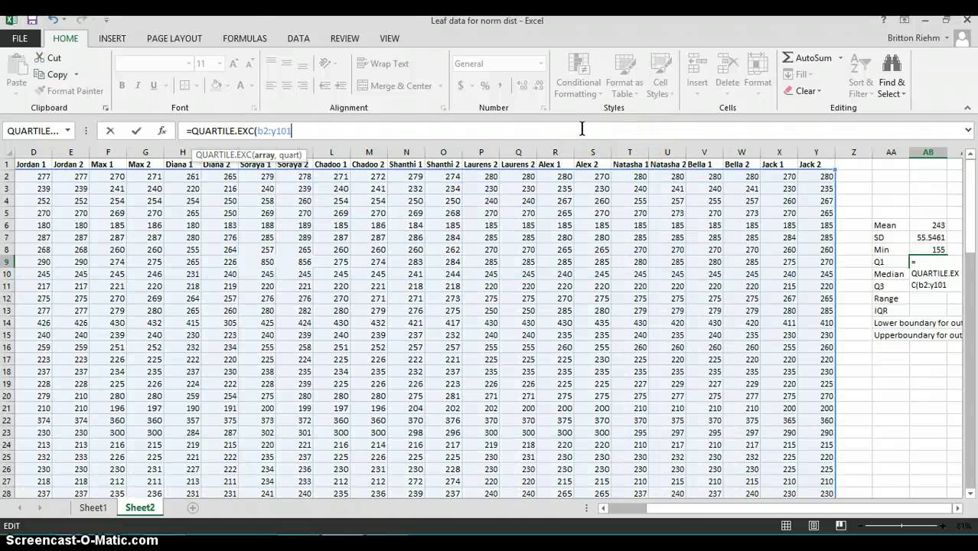
{"action": "type", "text": ","}
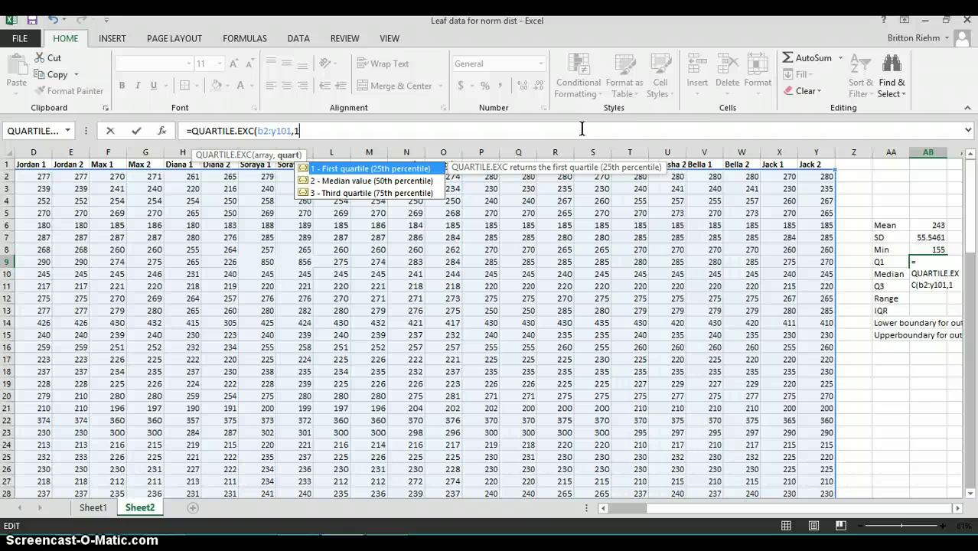
{"action": "type", "text": "1)"}
{"action": "key", "text": "Return"}
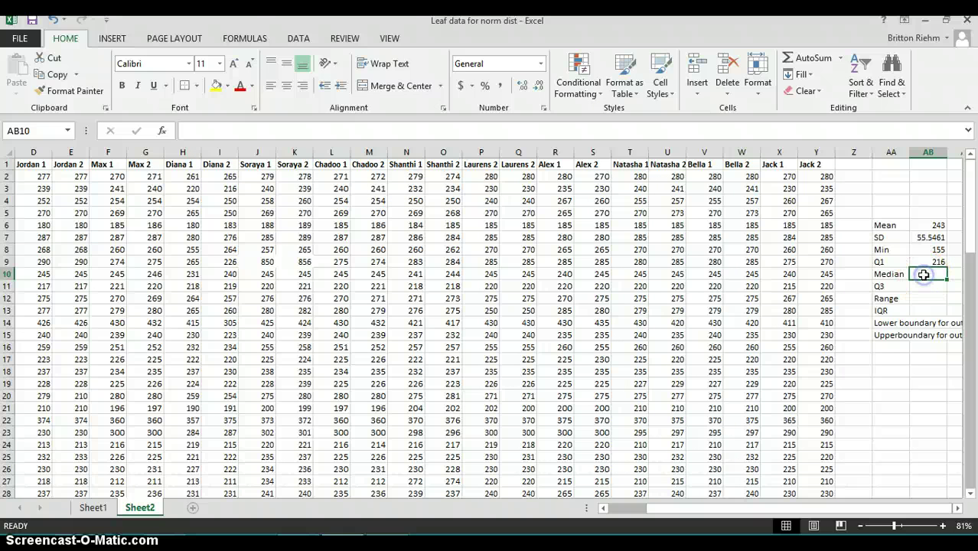
Step: Calculate the median of the leaf data in cell AB10 beside the Median label with =MEDIAN(B2:Y101)
{"action": "type", "text": "=median"}
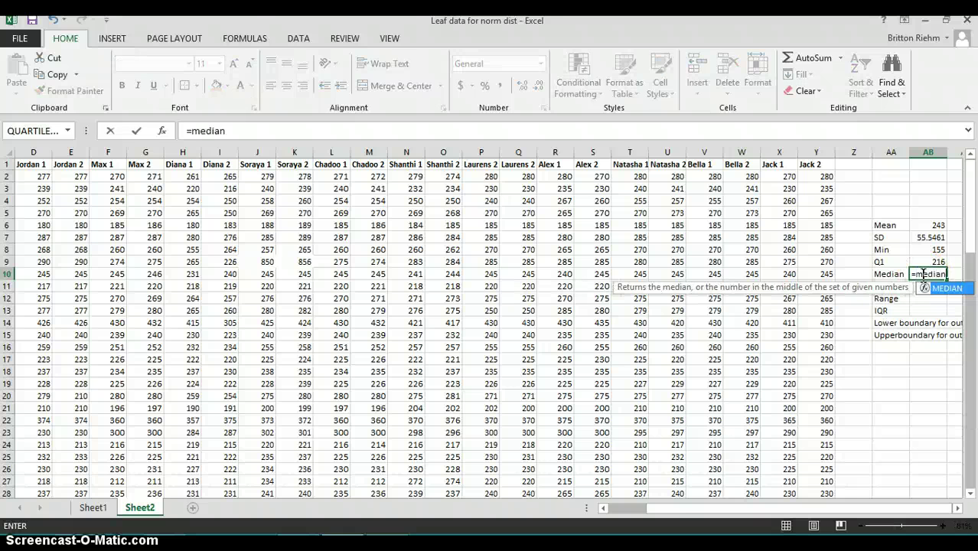
{"action": "type", "text": "("}
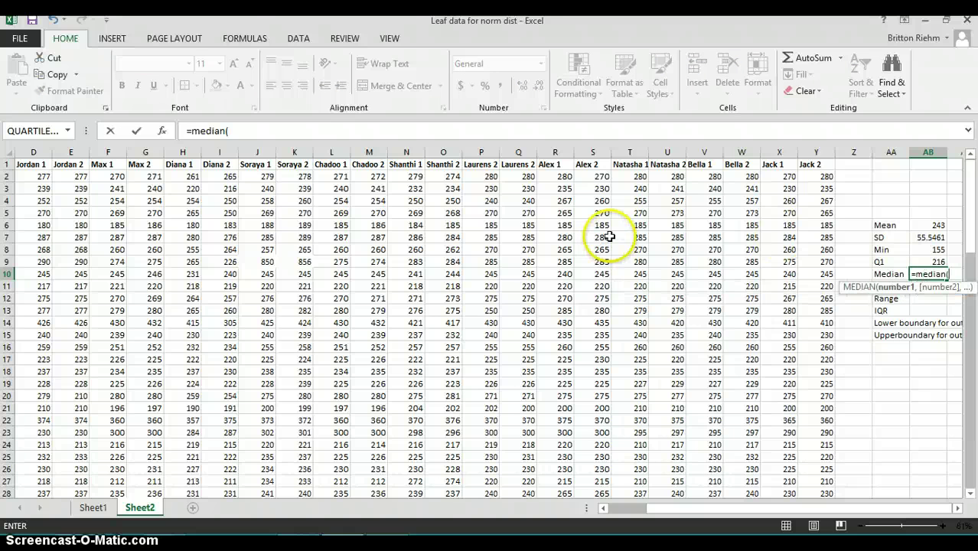
{"action": "type", "text": "b2:"}
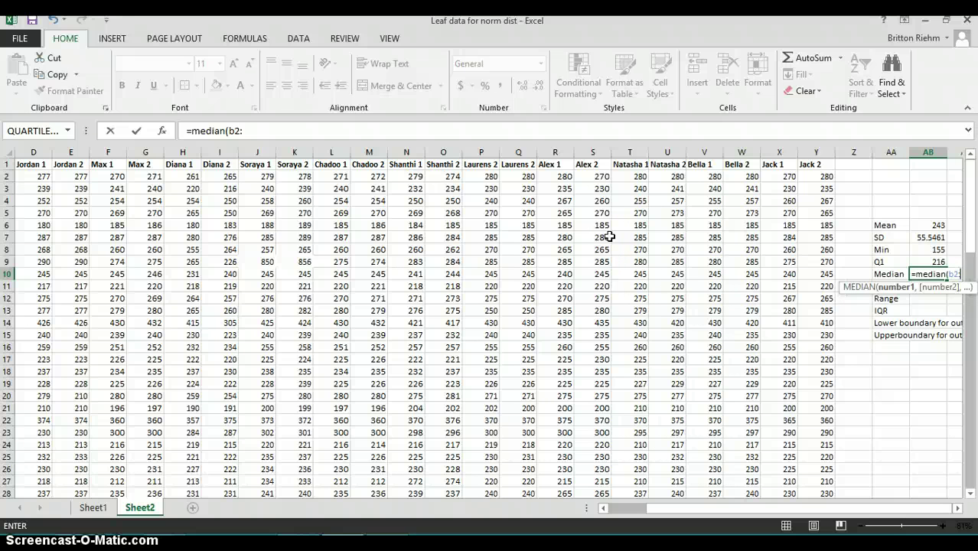
{"action": "type", "text": "y101"}
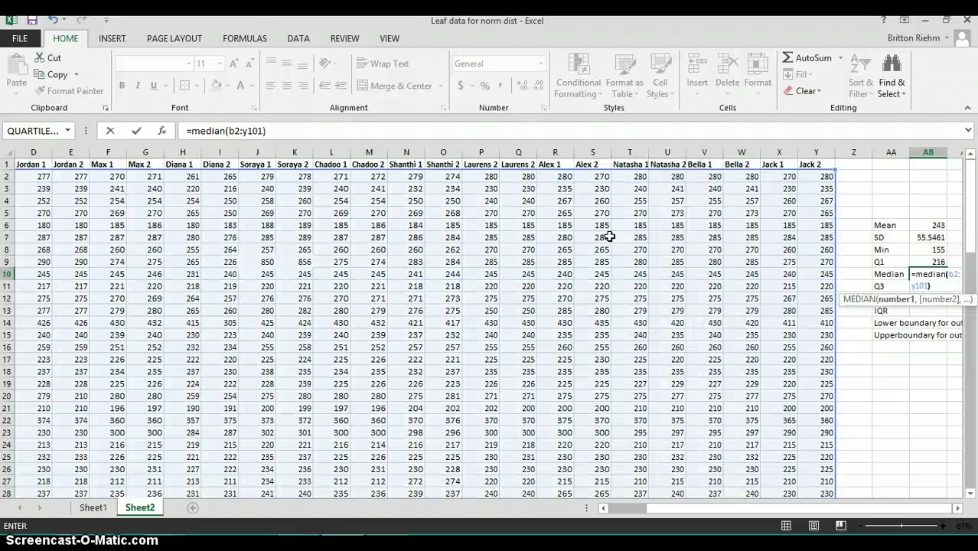
{"action": "key", "text": "Return"}
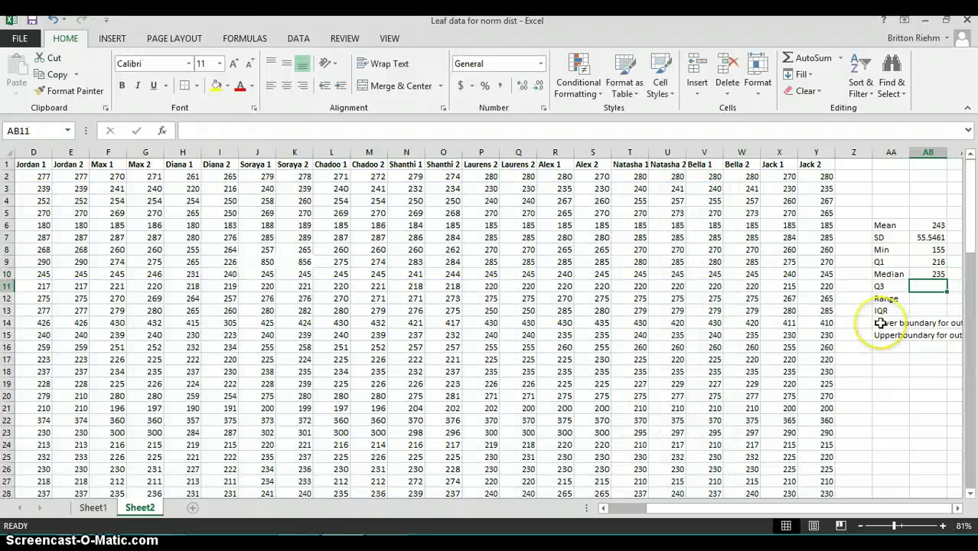
Step: Calculate the third quartile in cell AB11 beside the Q3 label with =QUARTILE.EXC(B2:Y101,3)
{"action": "type", "text": "="}
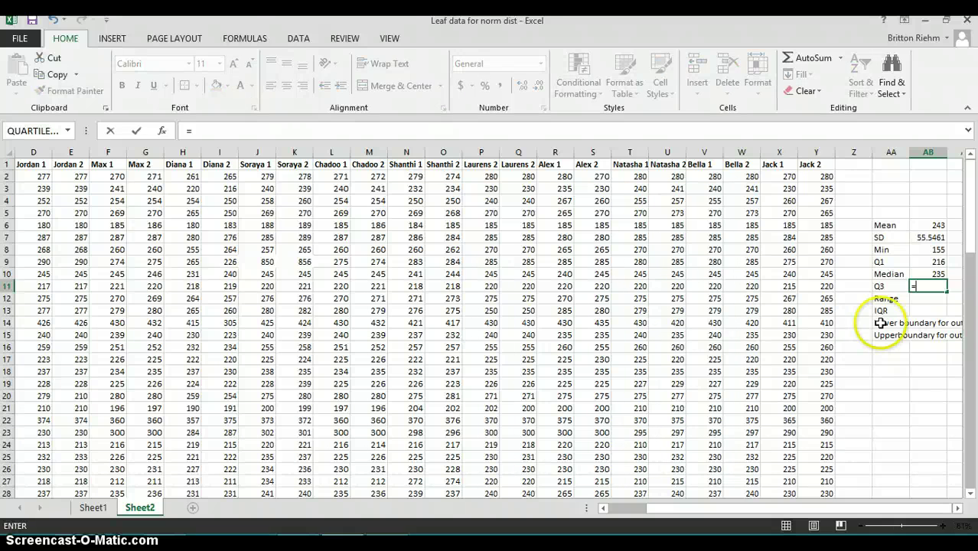
{"action": "type", "text": "quar"}
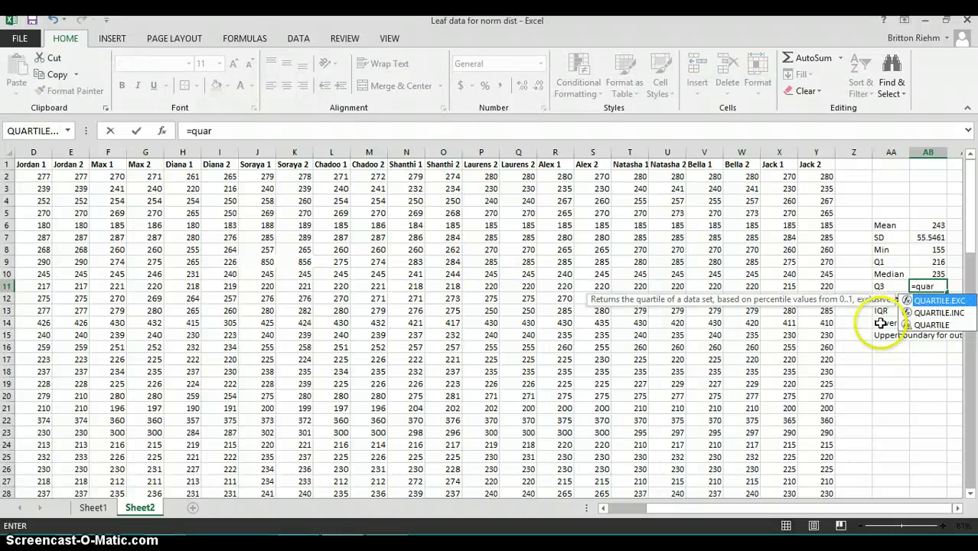
{"action": "double_click", "coordinate": [924, 301]}
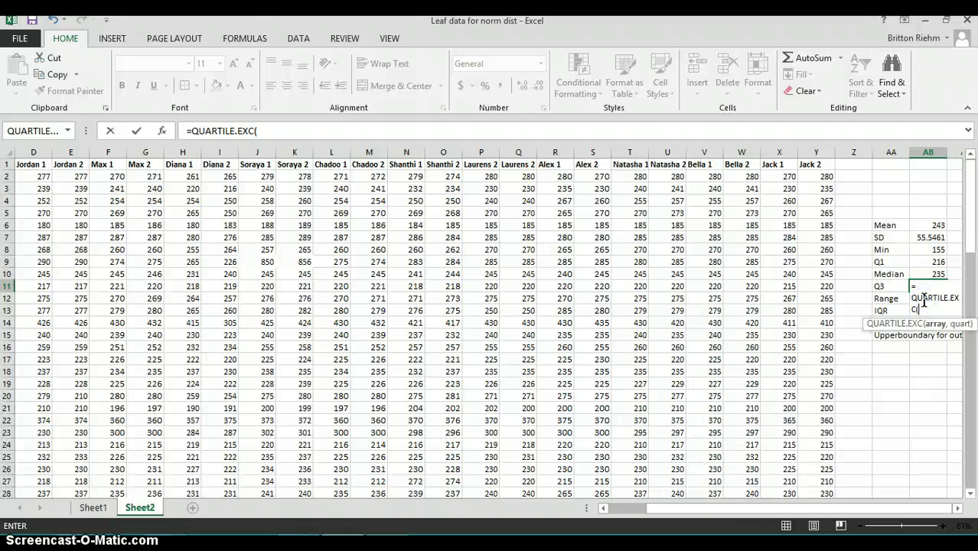
{"action": "left_click", "coordinate": [576, 127]}
{"action": "type", "text": "b"}
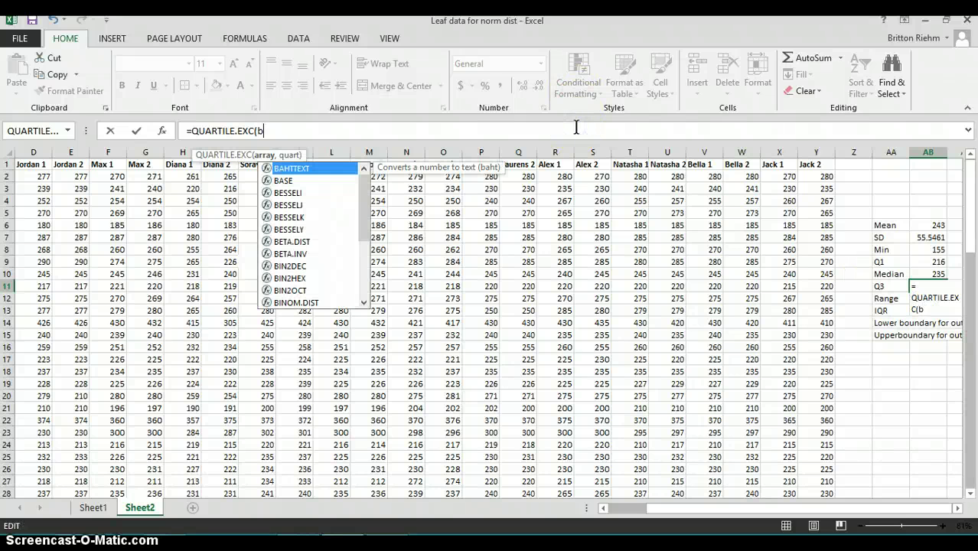
{"action": "type", "text": "2:y101)"}
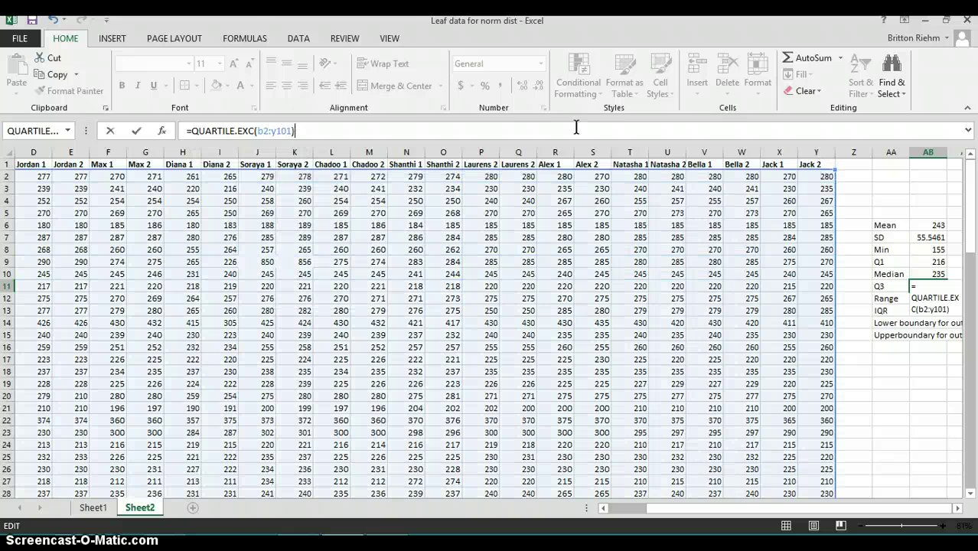
{"action": "key", "text": "BackSpace"}
{"action": "type", "text": ","}
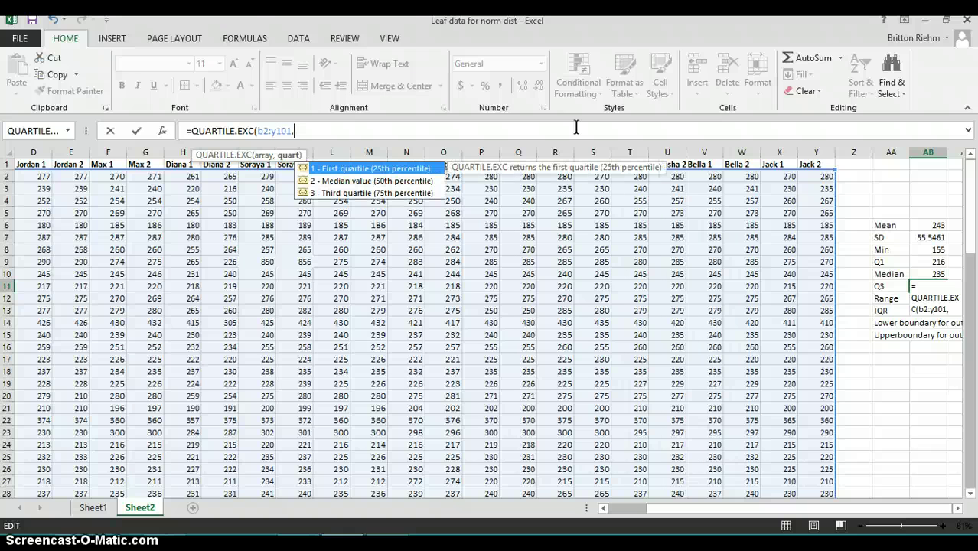
{"action": "type", "text": "3)"}
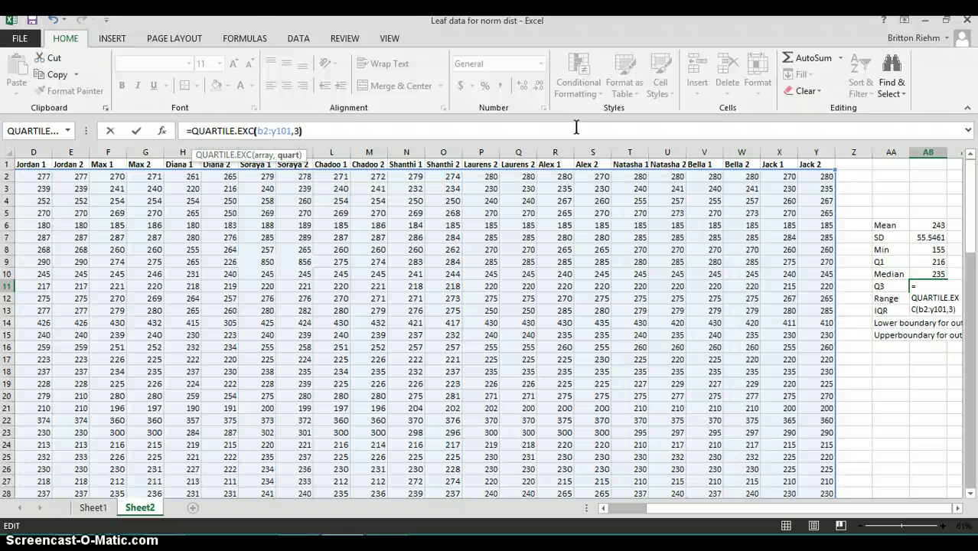
{"action": "key", "text": "Return"}
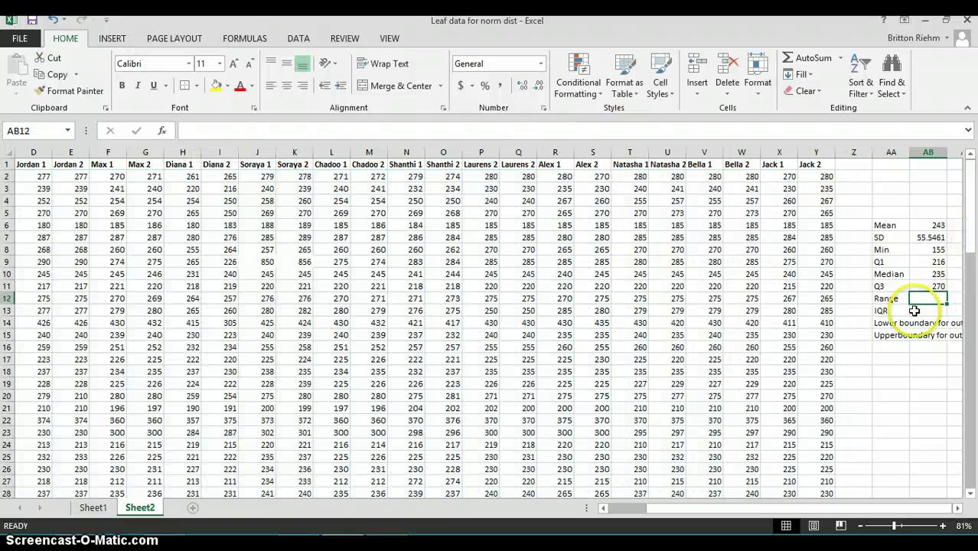
{"action": "type", "text": "="}
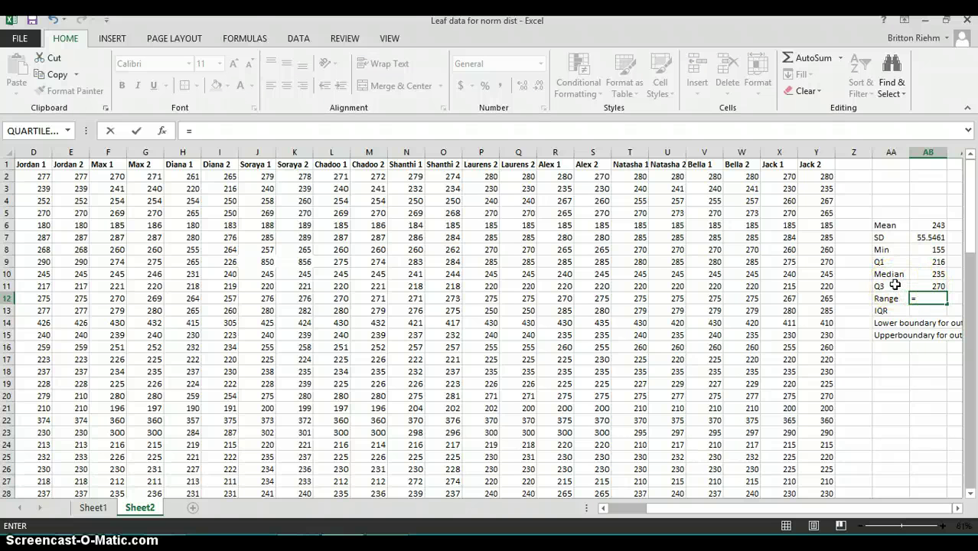
{"action": "left_click", "coordinate": [894, 285]}
{"action": "key", "text": "Escape"}
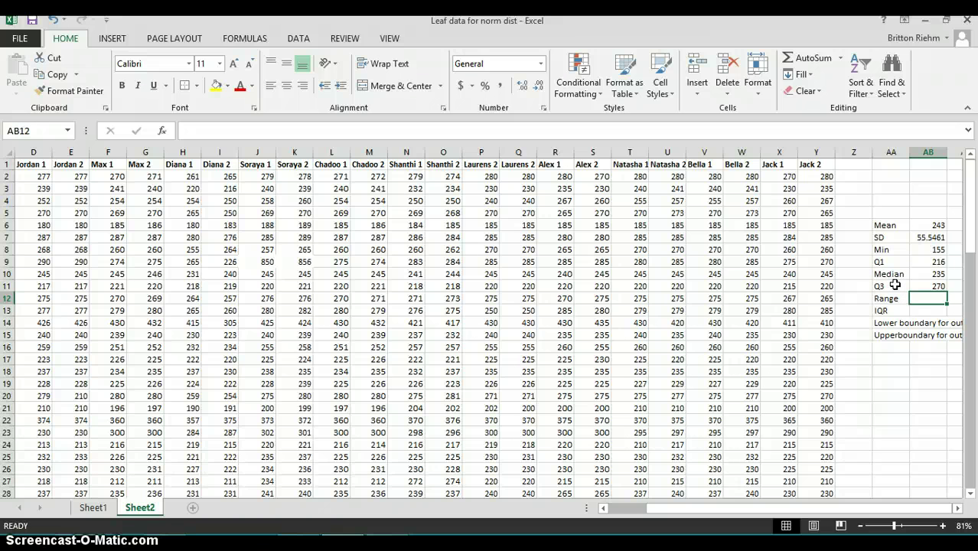
Step: Move the four labels from Range to the upper boundary down one row to AA13:AA16 and label cell AA12 "max"
{"action": "left_click", "coordinate": [894, 285]}
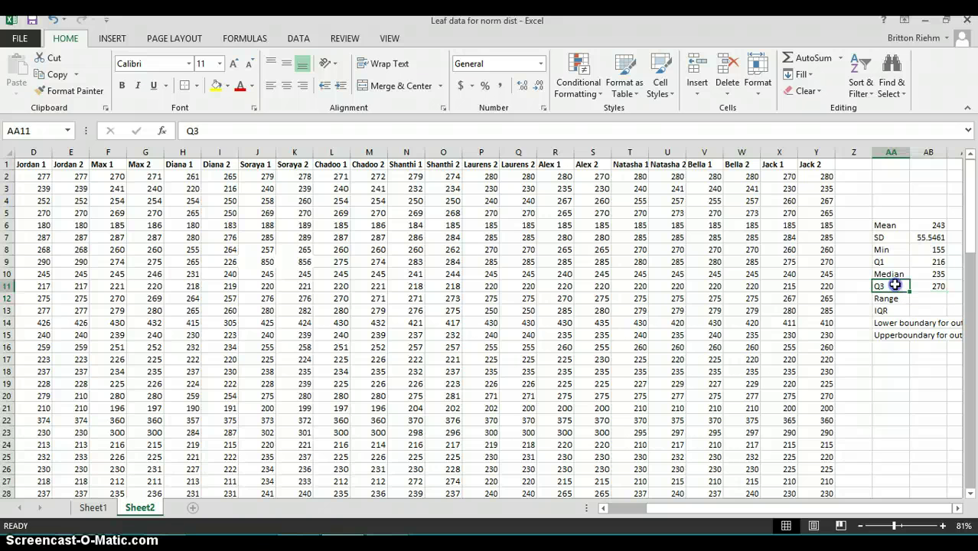
{"action": "left_click", "coordinate": [892, 297]}
{"action": "left_click_drag", "start_coordinate": [893, 298], "coordinate": [902, 334]}
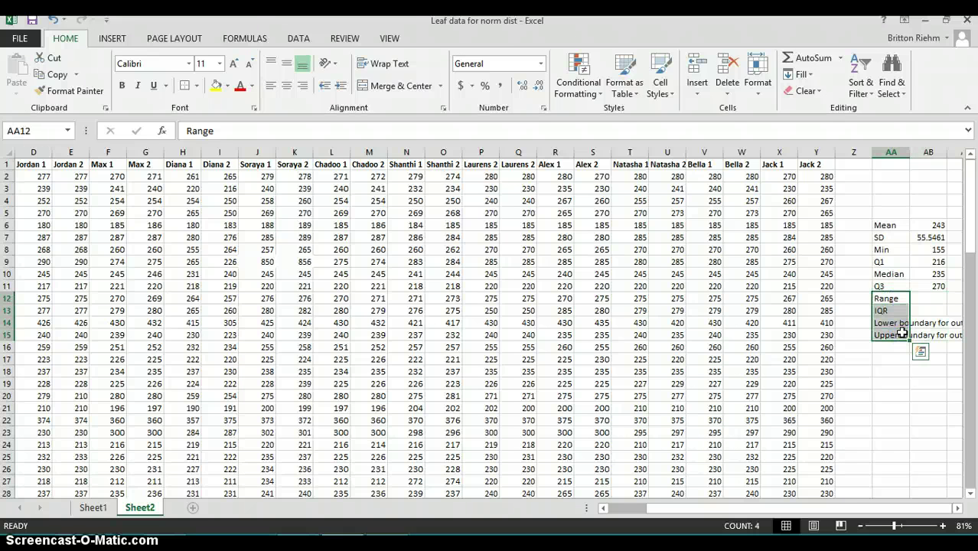
{"action": "key", "text": "ctrl+c"}
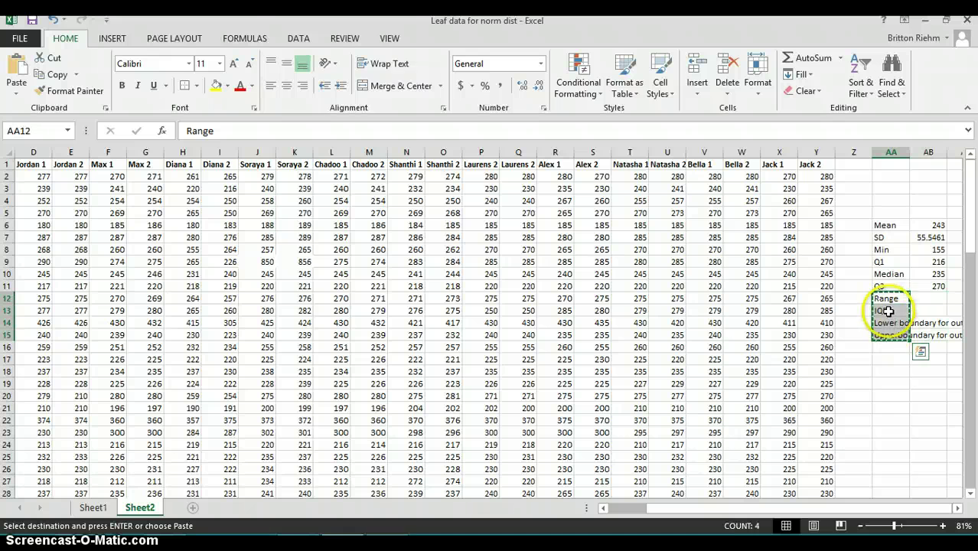
{"action": "left_click_drag", "start_coordinate": [887, 310], "coordinate": [887, 310]}
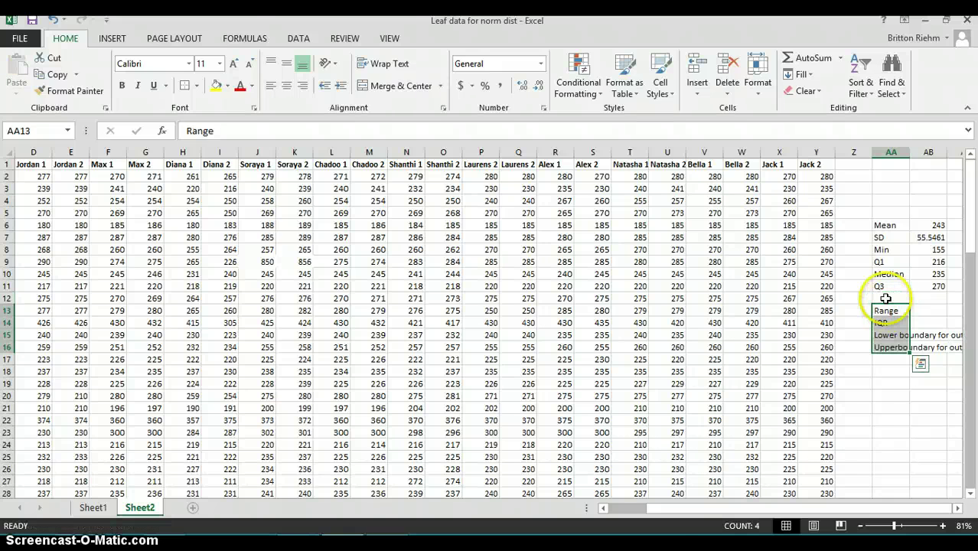
{"action": "left_click", "coordinate": [885, 299]}
{"action": "type", "text": "max"}
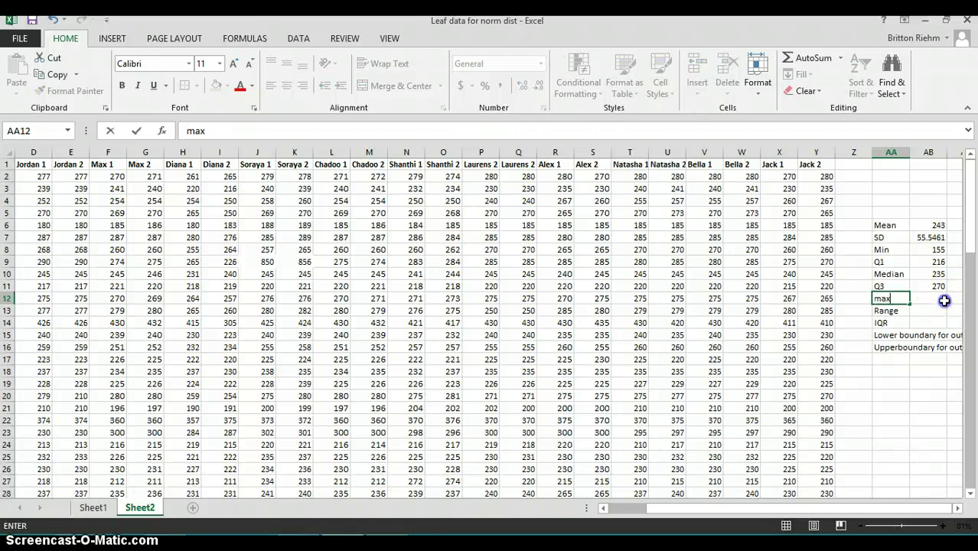
Step: Calculate the maximum leaf measurement in cell AB12 beside the max label with =MAX(B2:Y101)
{"action": "left_click", "coordinate": [941, 300]}
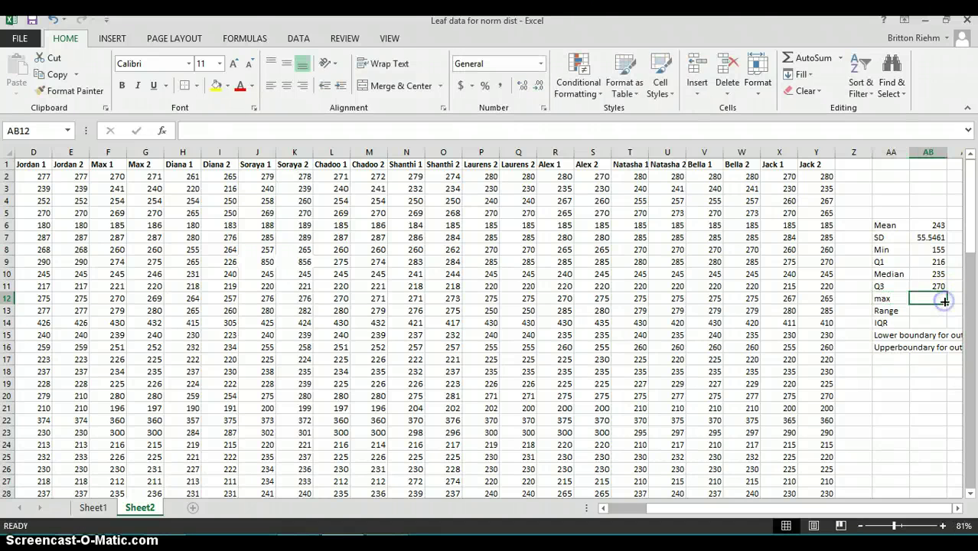
{"action": "type", "text": "="}
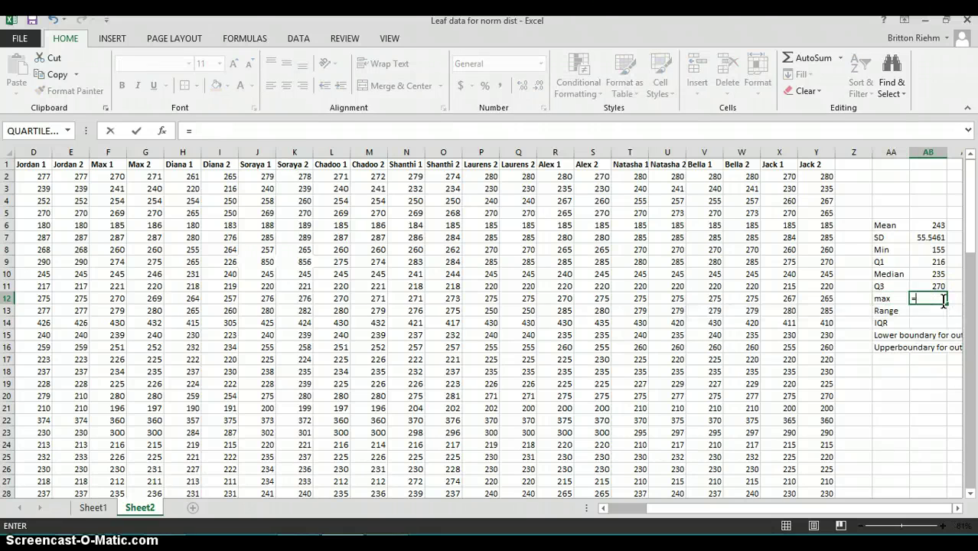
{"action": "type", "text": "max"}
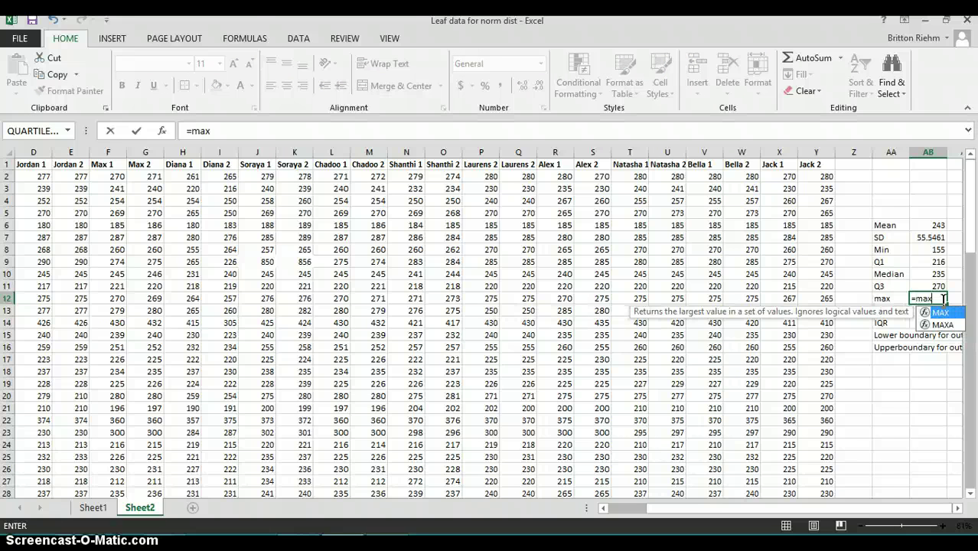
{"action": "type", "text": "("}
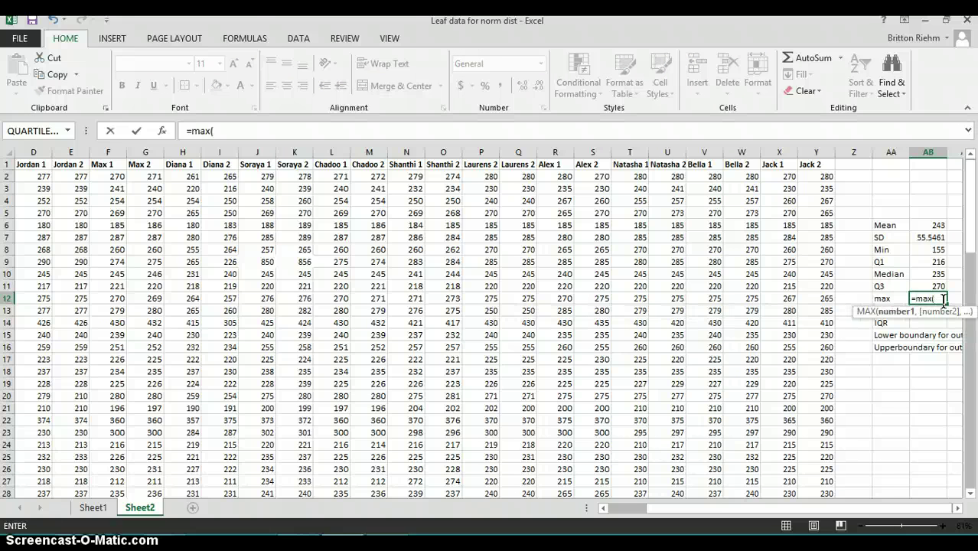
{"action": "left_click", "coordinate": [750, 131]}
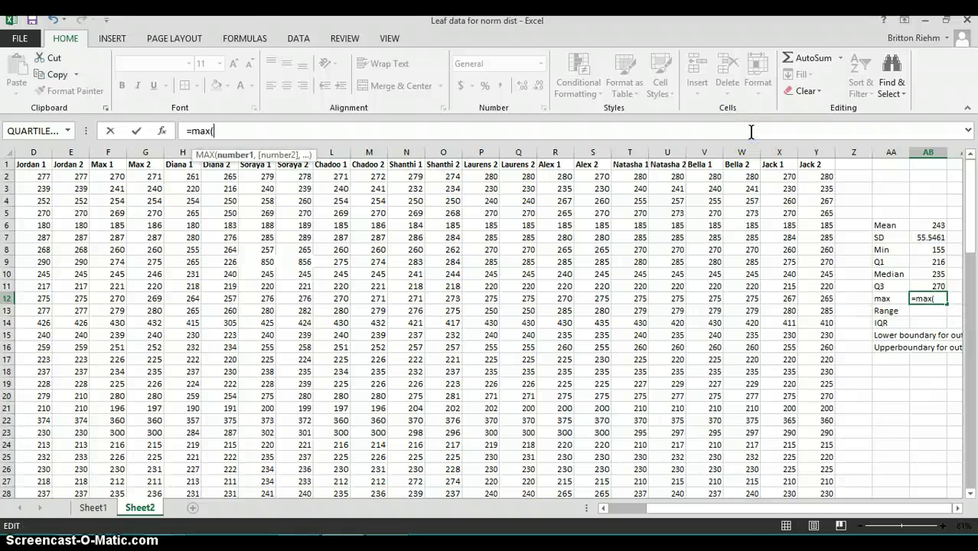
{"action": "type", "text": "b2:y101"}
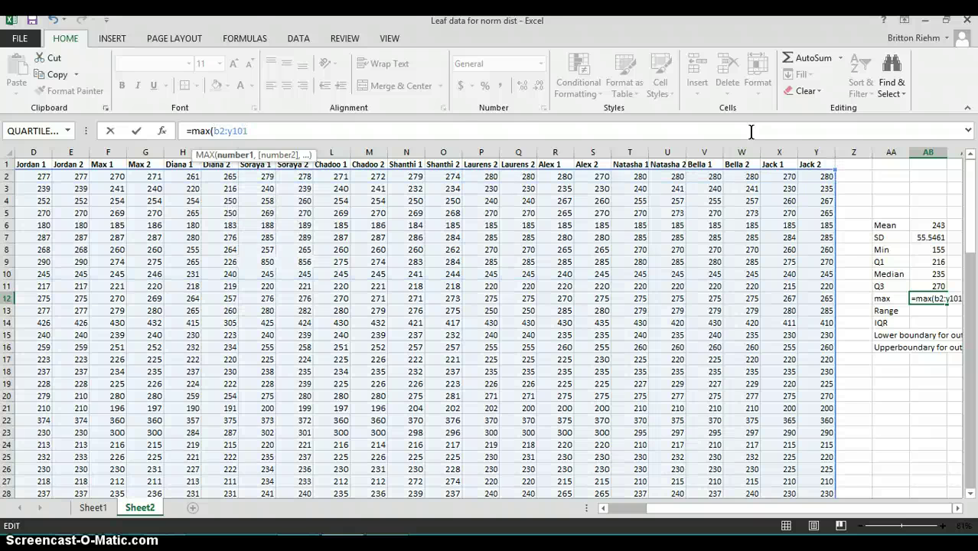
{"action": "type", "text": ")"}
{"action": "key", "text": "Return"}
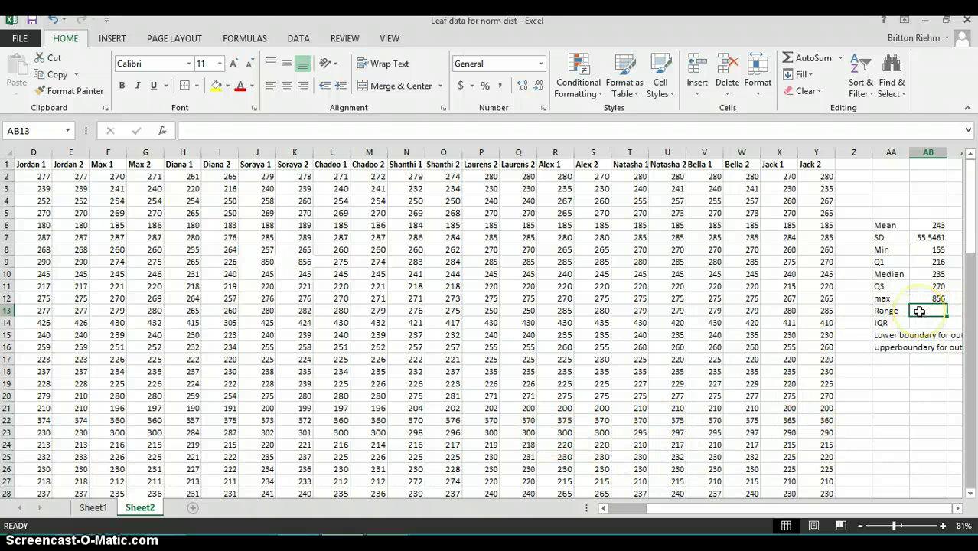
Step: Calculate the range in cell AB13 by subtracting the minimum from the maximum with =AB12-AB8
{"action": "type", "text": "="}
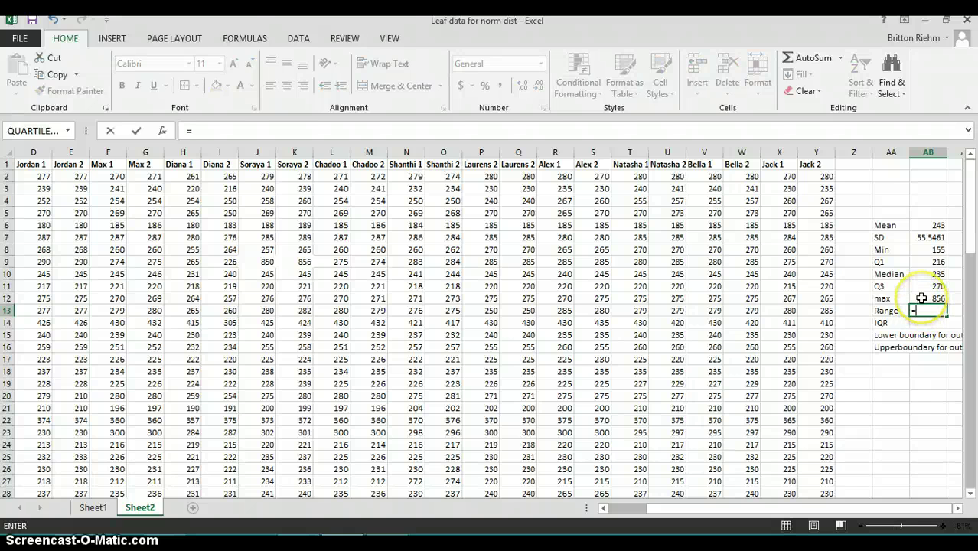
{"action": "left_click", "coordinate": [922, 298]}
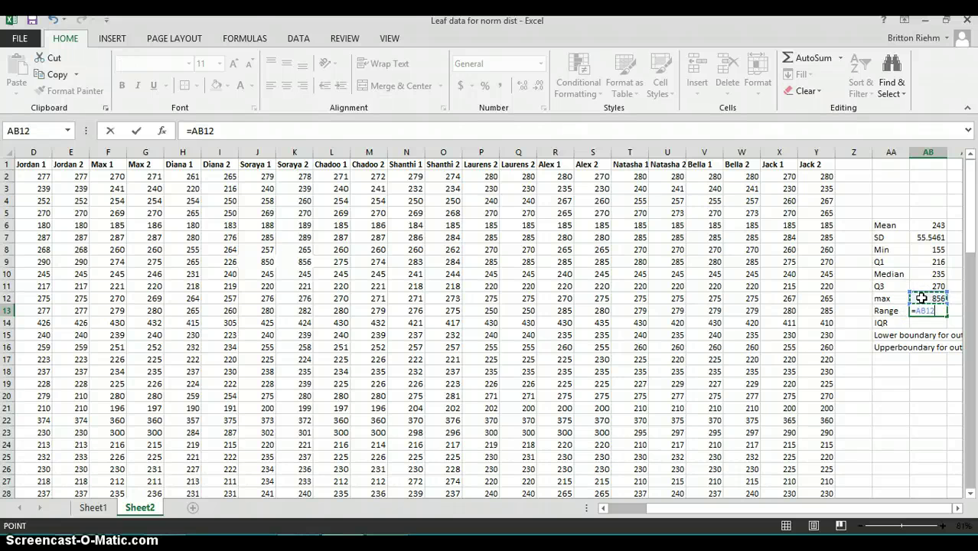
{"action": "type", "text": "-"}
{"action": "left_click", "coordinate": [922, 251]}
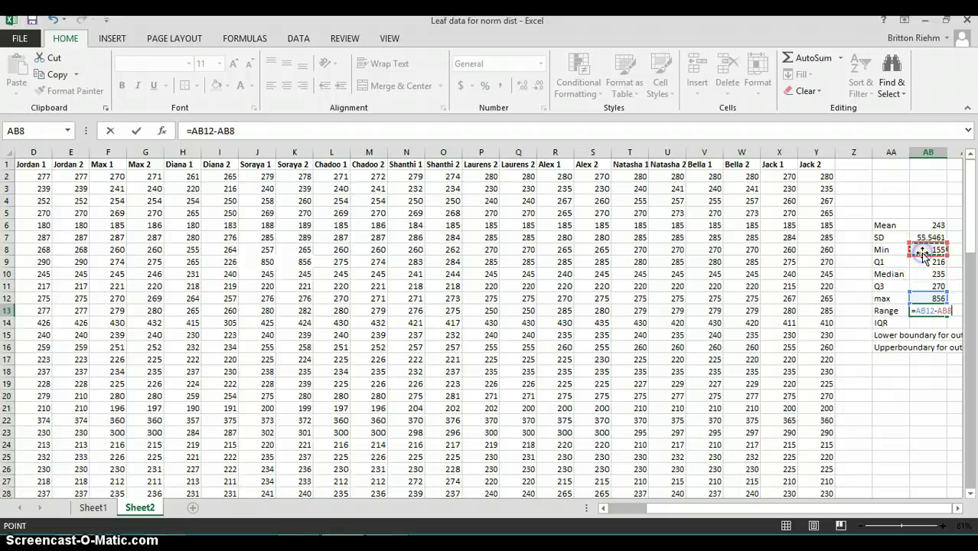
{"action": "key", "text": "Return"}
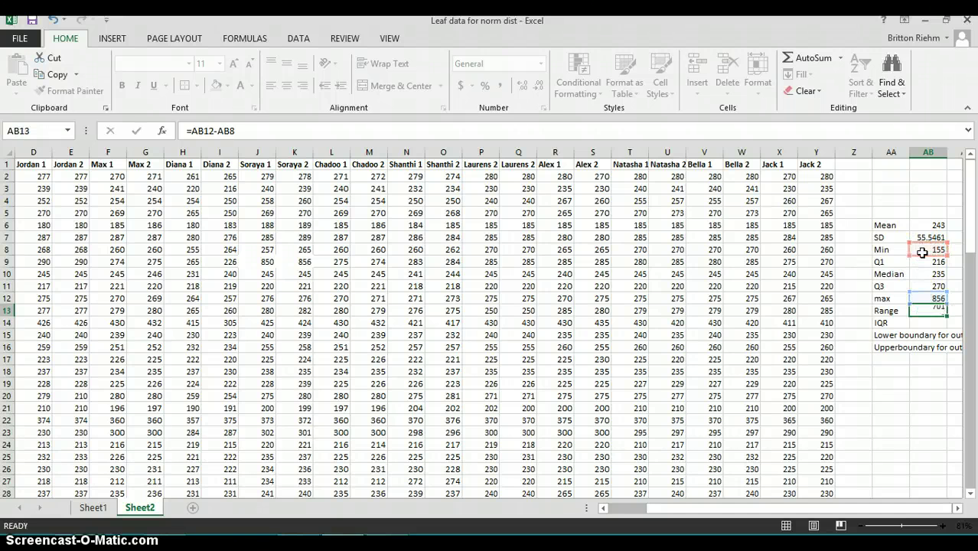
{"action": "left_click", "coordinate": [922, 312]}
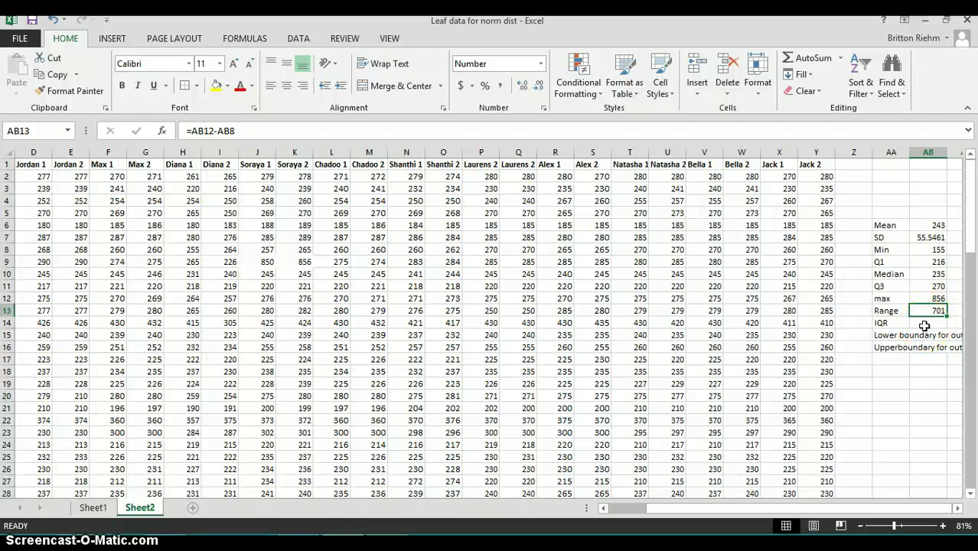
Step: Calculate the interquartile range in cell AB14 beside the IQR label with =AB11-AB9
{"action": "left_click", "coordinate": [924, 326]}
{"action": "type", "text": "="}
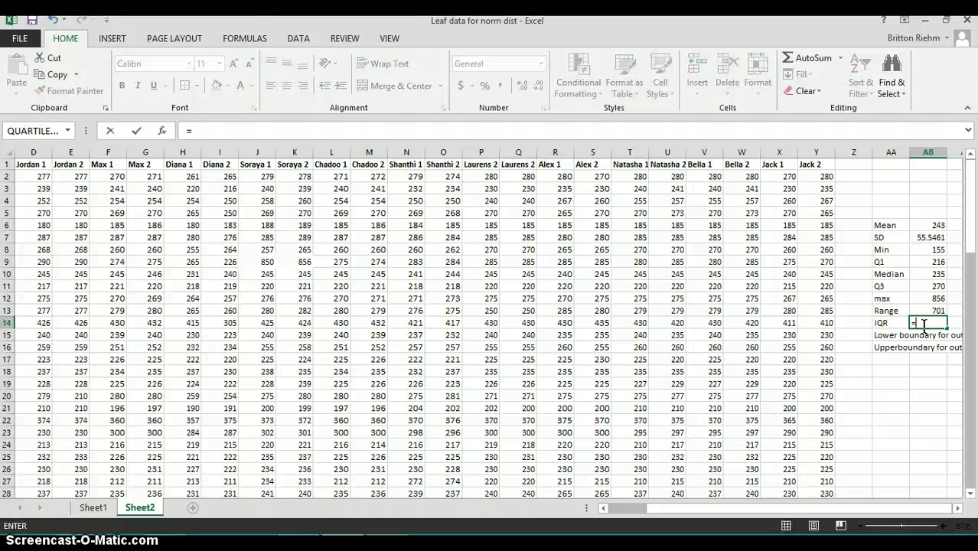
{"action": "left_click", "coordinate": [923, 287]}
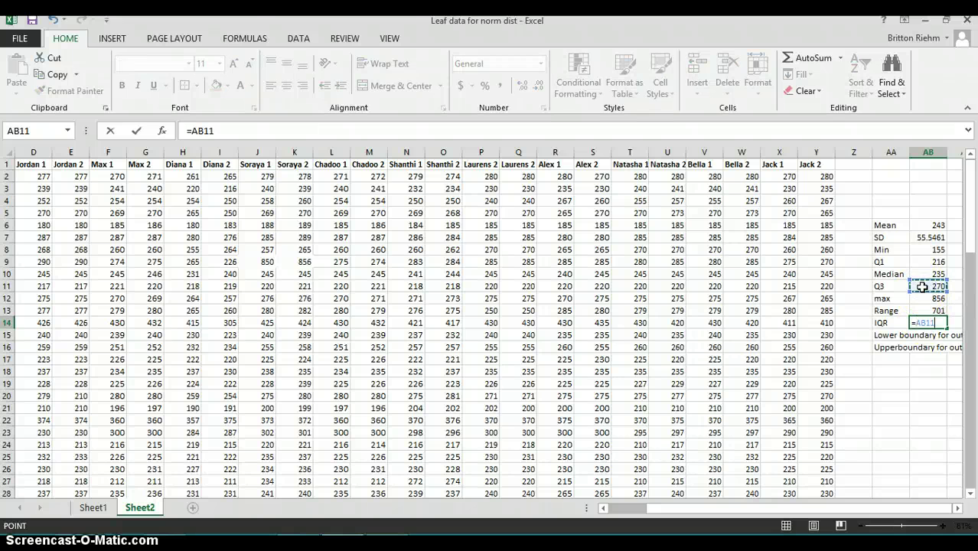
{"action": "type", "text": "-"}
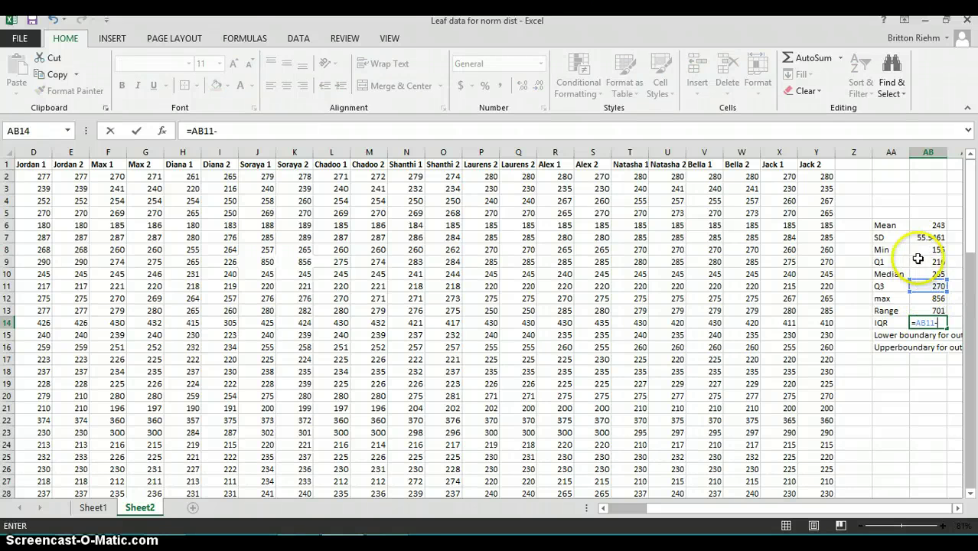
{"action": "left_click", "coordinate": [918, 263]}
{"action": "key", "text": "Return"}
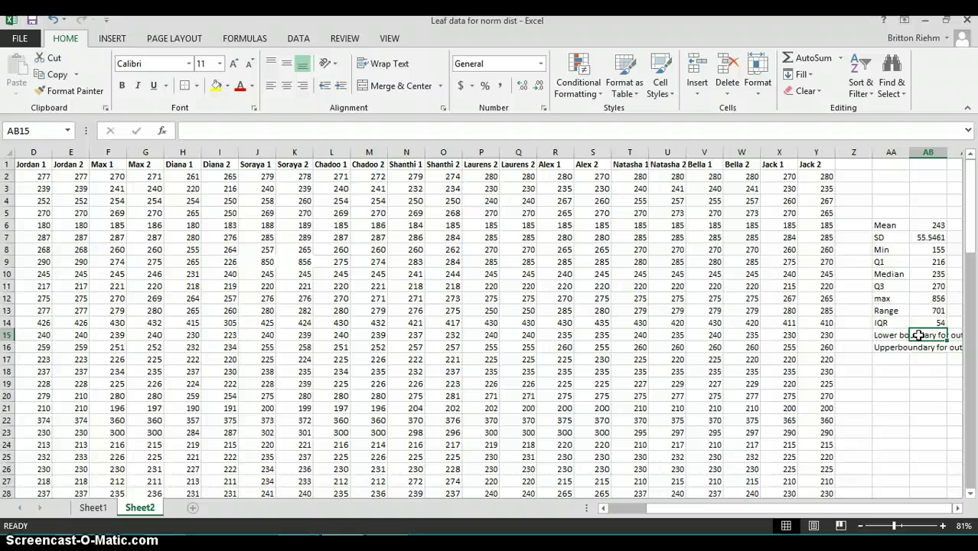
Step: Calculate the lower outlier boundary in cell AB15 from Q1 and the IQR with =AB9-(AB14*1.5)
{"action": "type", "text": "="}
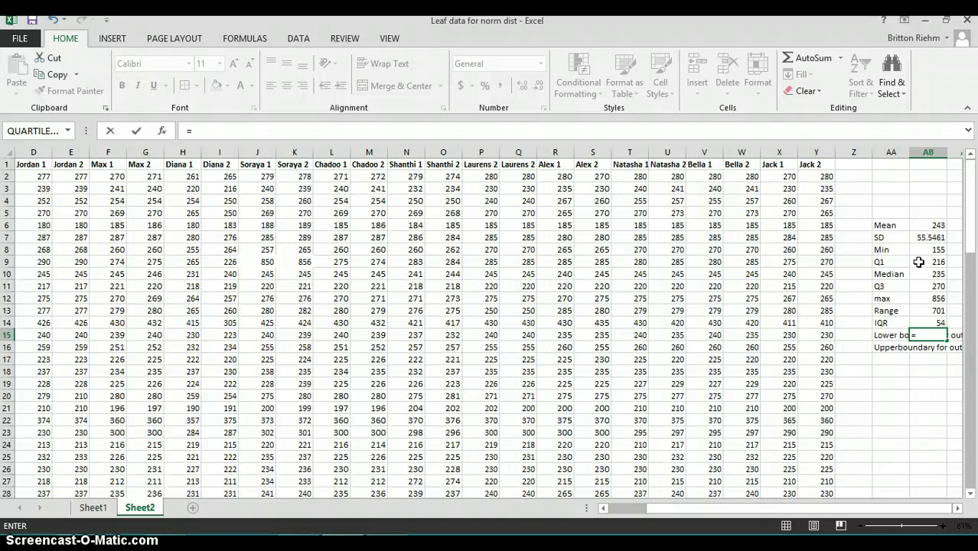
{"action": "left_click", "coordinate": [918, 261]}
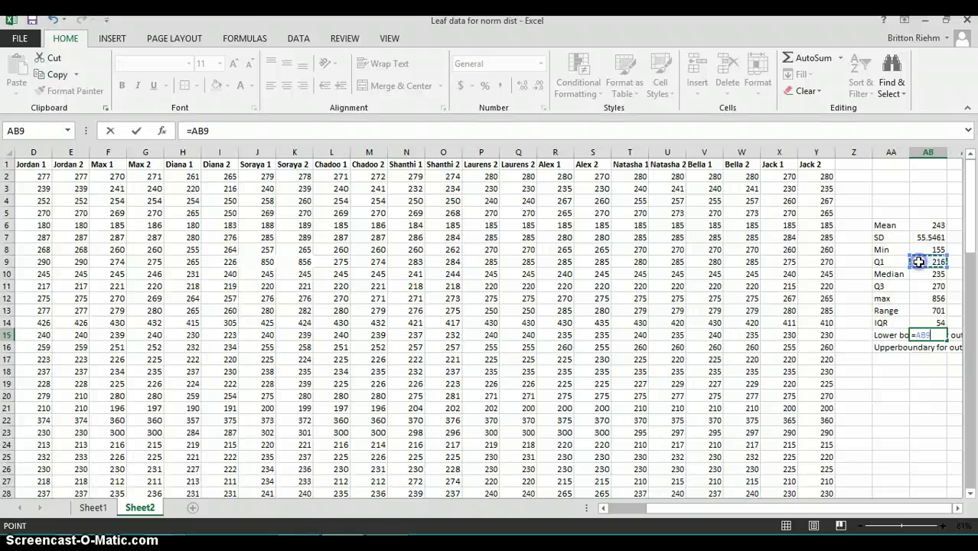
{"action": "type", "text": "-("}
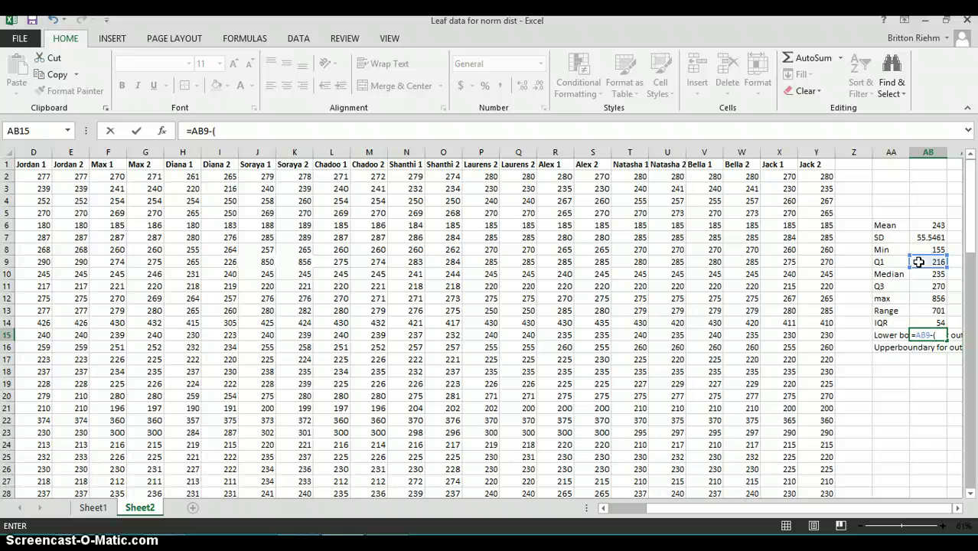
{"action": "left_click", "coordinate": [922, 311]}
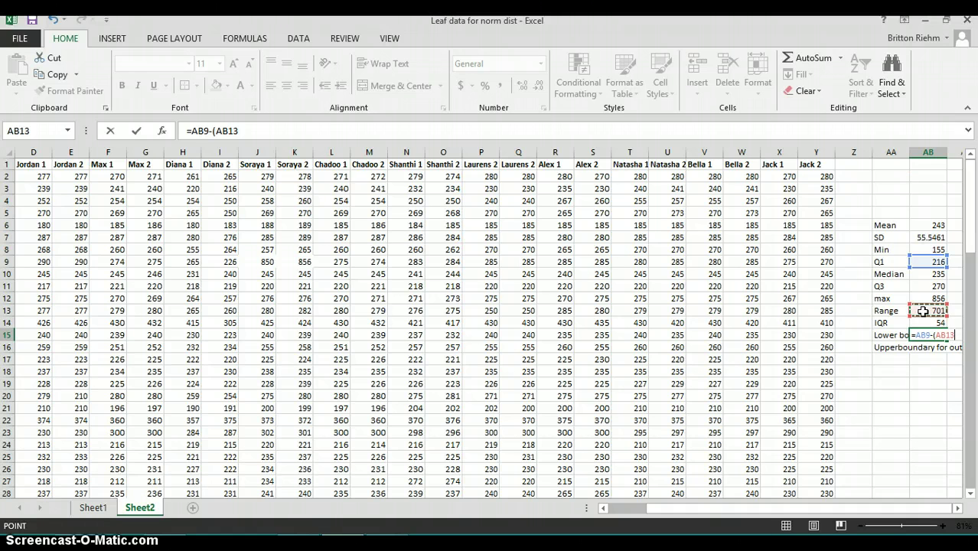
{"action": "key", "text": "BackSpace"}
{"action": "key", "text": "BackSpace"}
{"action": "key", "text": "BackSpace"}
{"action": "key", "text": "BackSpace"}
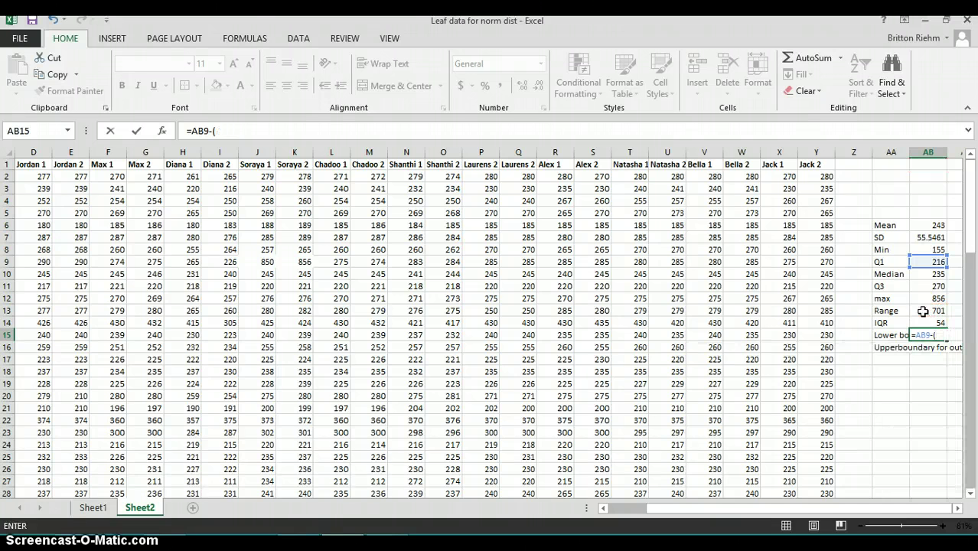
{"action": "left_click", "coordinate": [923, 322]}
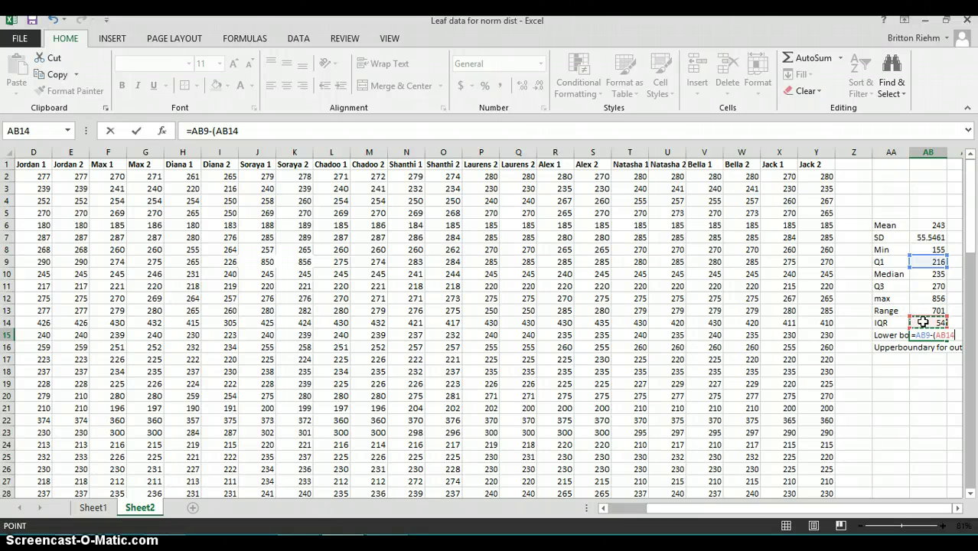
{"action": "type", "text": "*1.5"}
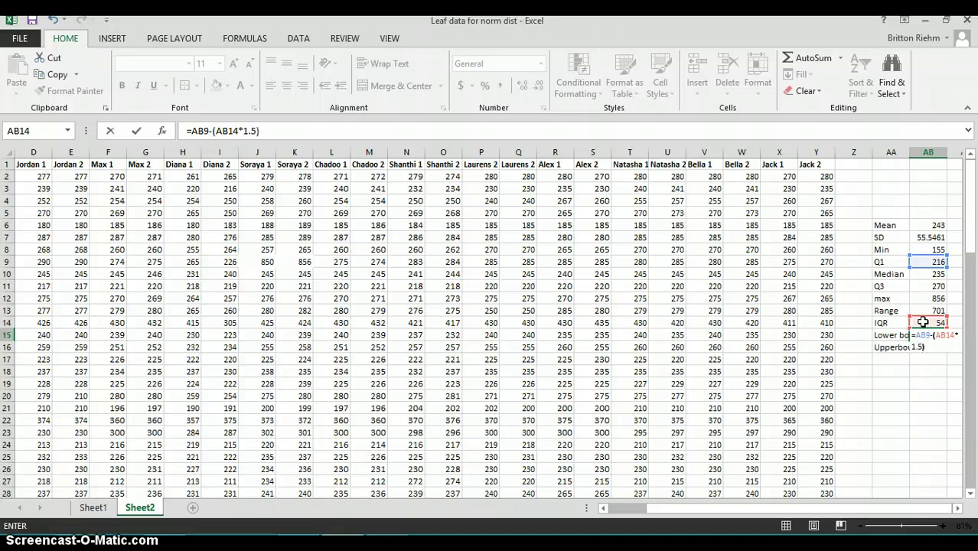
{"action": "type", "text": ")"}
{"action": "key", "text": "Return"}
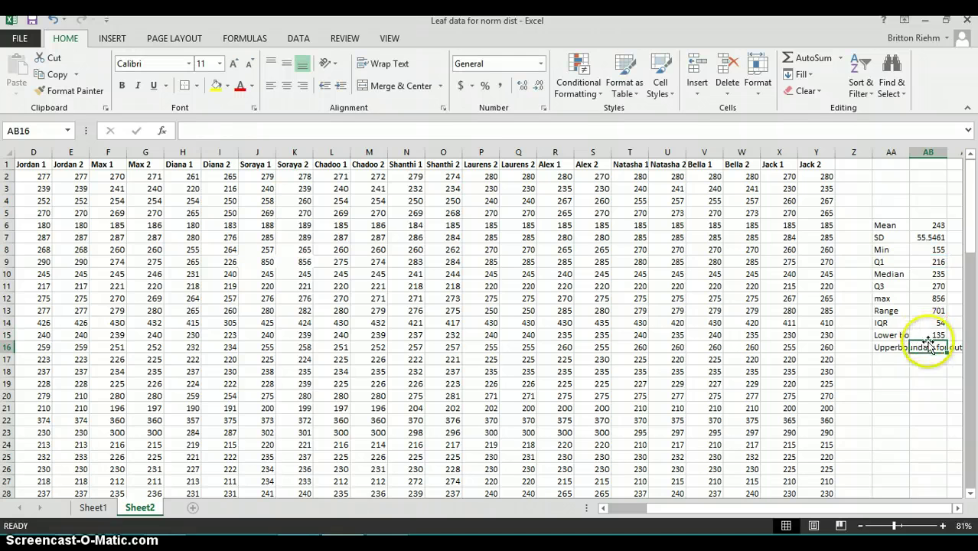
Step: Calculate the upper outlier boundary in cell AB16 from Q3 and the IQR with =AB11+(1.5*AB14)
{"action": "left_click", "coordinate": [927, 336]}
{"action": "left_click", "coordinate": [927, 348]}
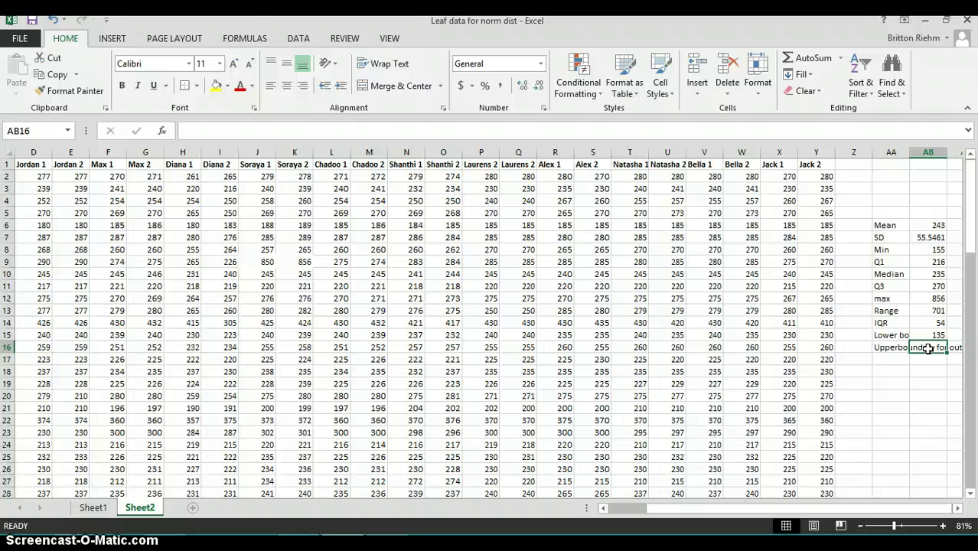
{"action": "type", "text": "="}
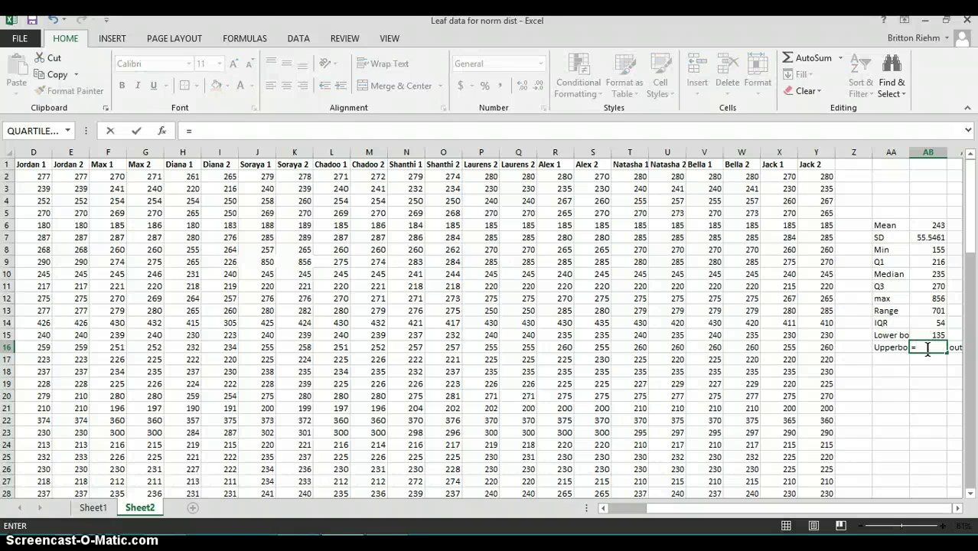
{"action": "left_click", "coordinate": [929, 288]}
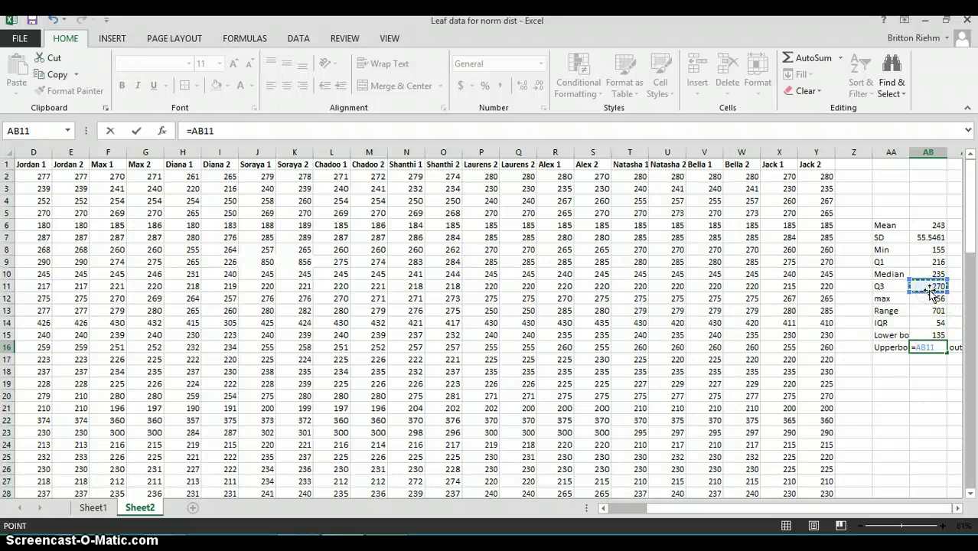
{"action": "type", "text": "+(1.5"}
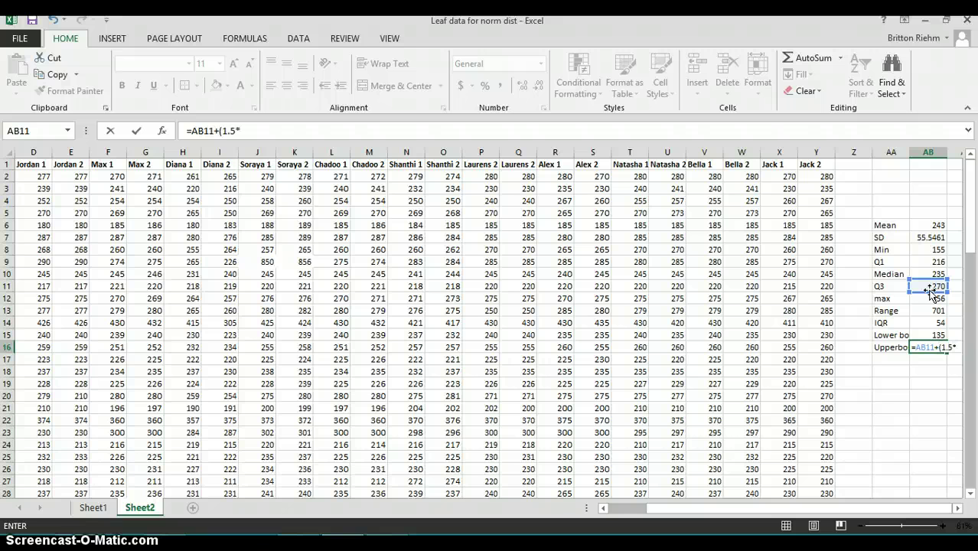
{"action": "type", "text": "*"}
{"action": "left_click", "coordinate": [930, 324]}
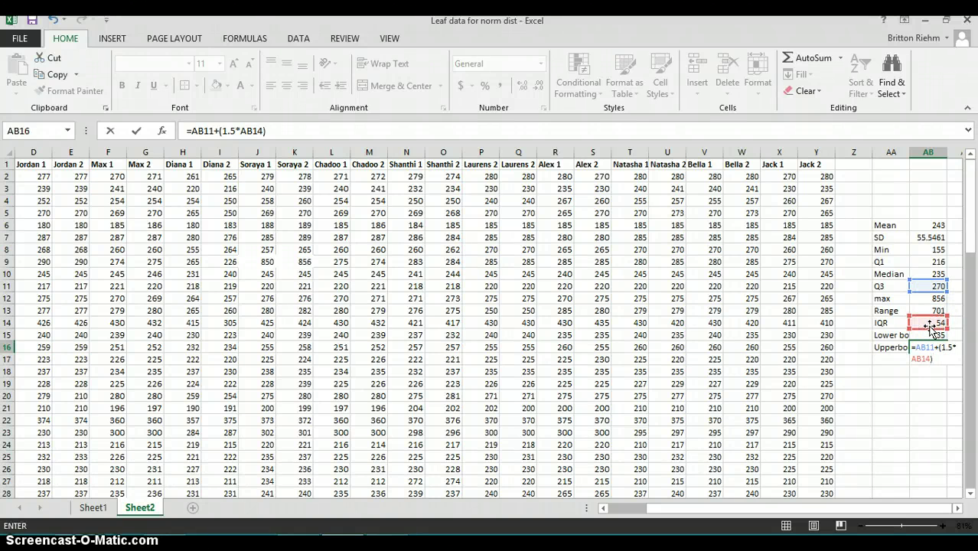
{"action": "key", "text": "Return"}
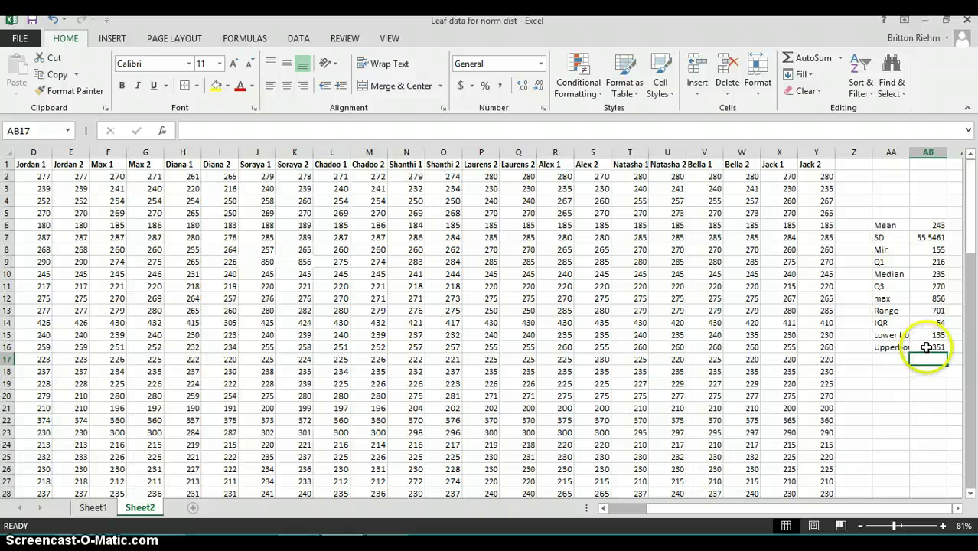
{"action": "left_click", "coordinate": [922, 334]}
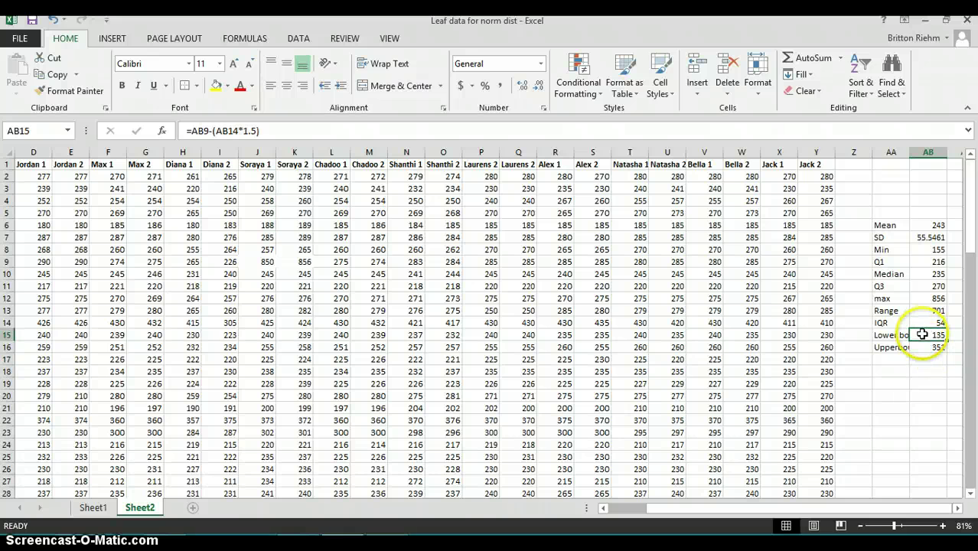
{"action": "left_click", "coordinate": [924, 348]}
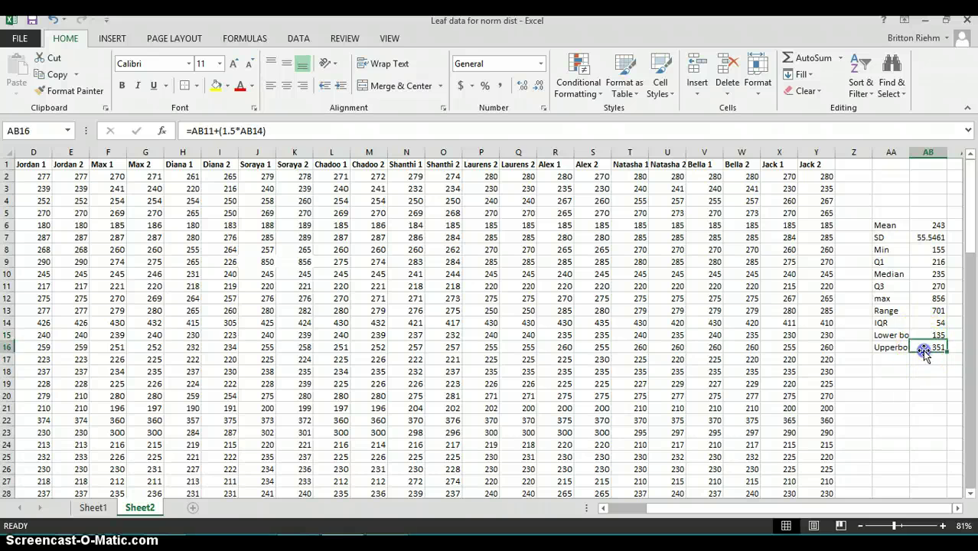
{"action": "left_click", "coordinate": [922, 334]}
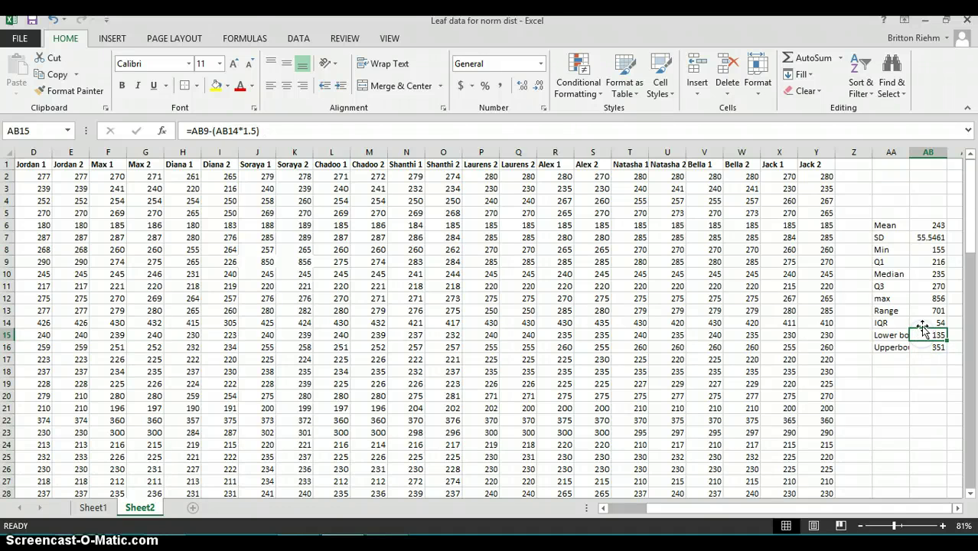
{"action": "left_click", "coordinate": [923, 322]}
{"action": "left_click", "coordinate": [922, 335]}
{"action": "left_click", "coordinate": [924, 347]}
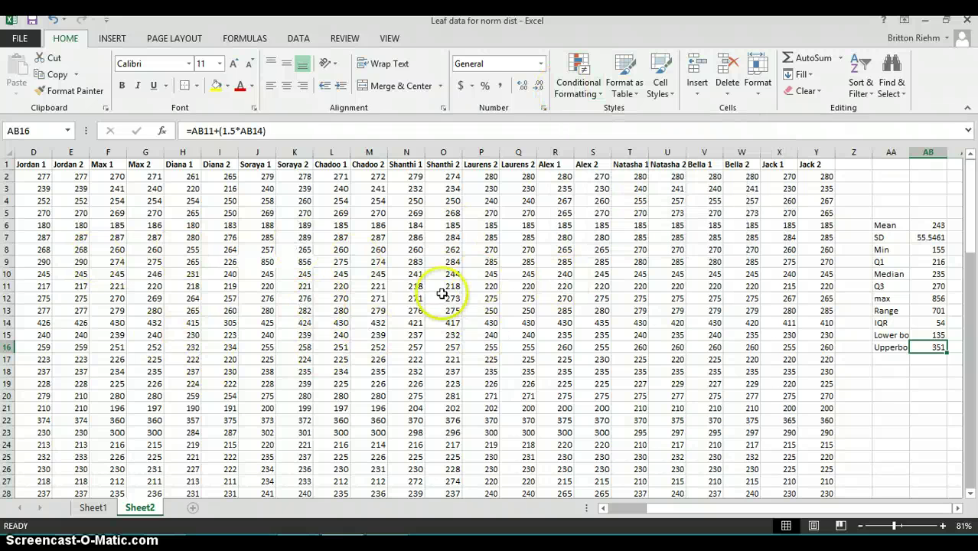
Step: Try to apply a Greater Than highlight rule of 351 while only cell AB16 is selected
{"action": "left_click", "coordinate": [590, 74]}
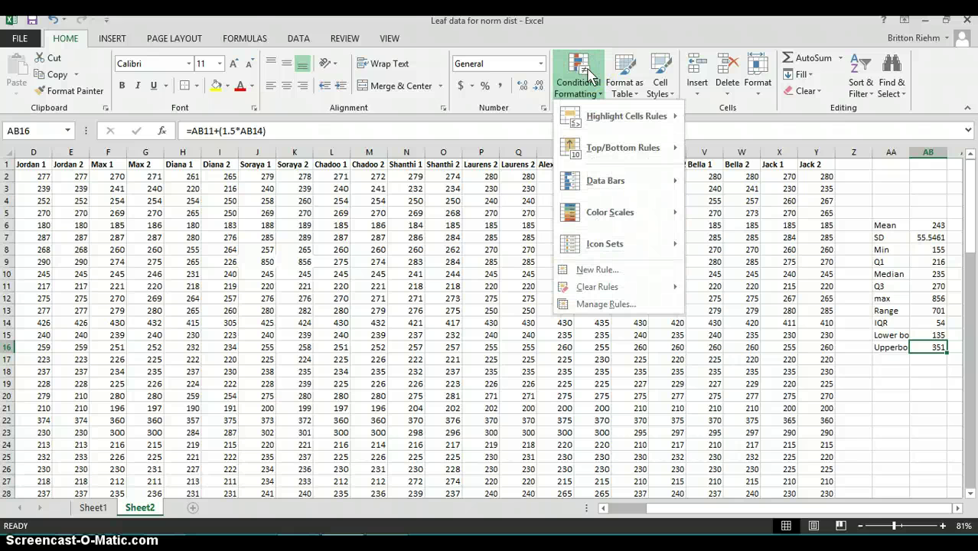
{"action": "left_click", "coordinate": [596, 119]}
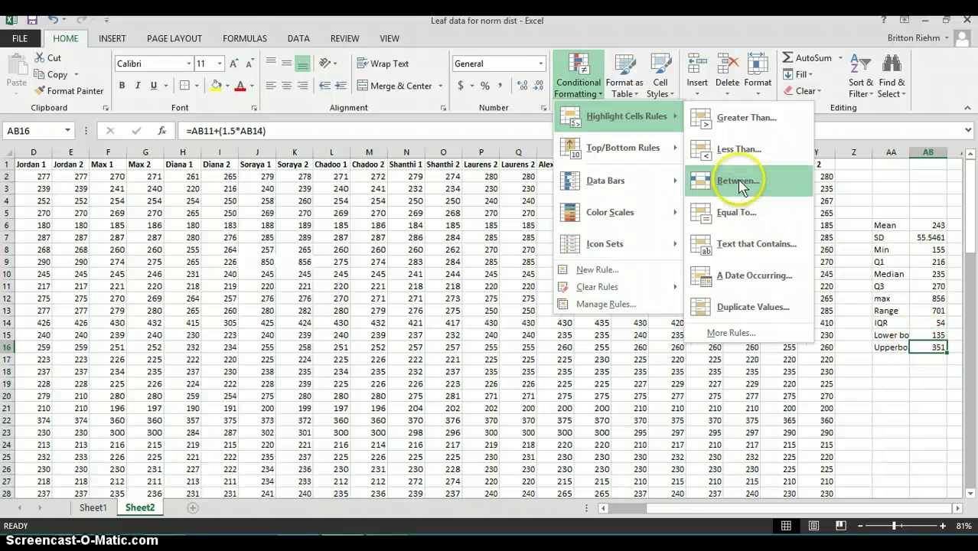
{"action": "left_click", "coordinate": [702, 116]}
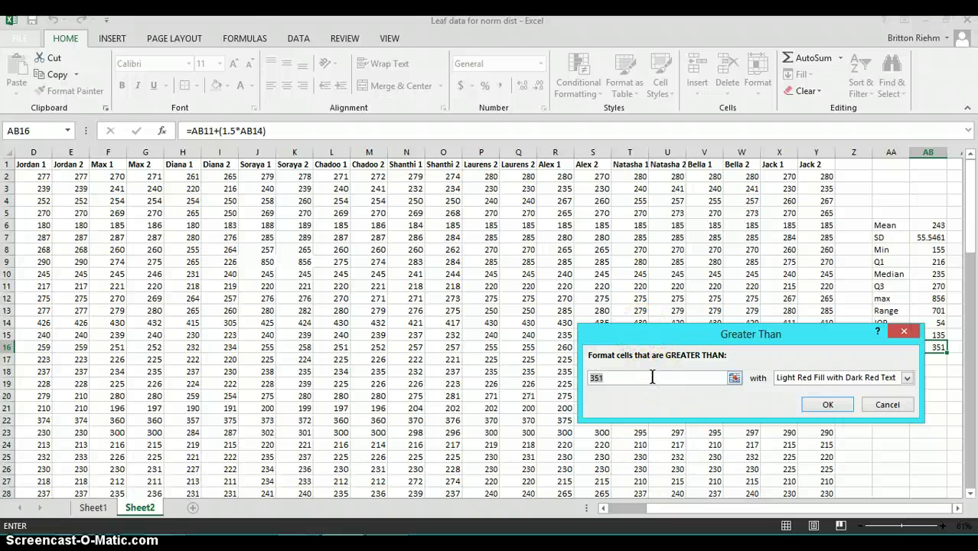
{"action": "left_click", "coordinate": [809, 405]}
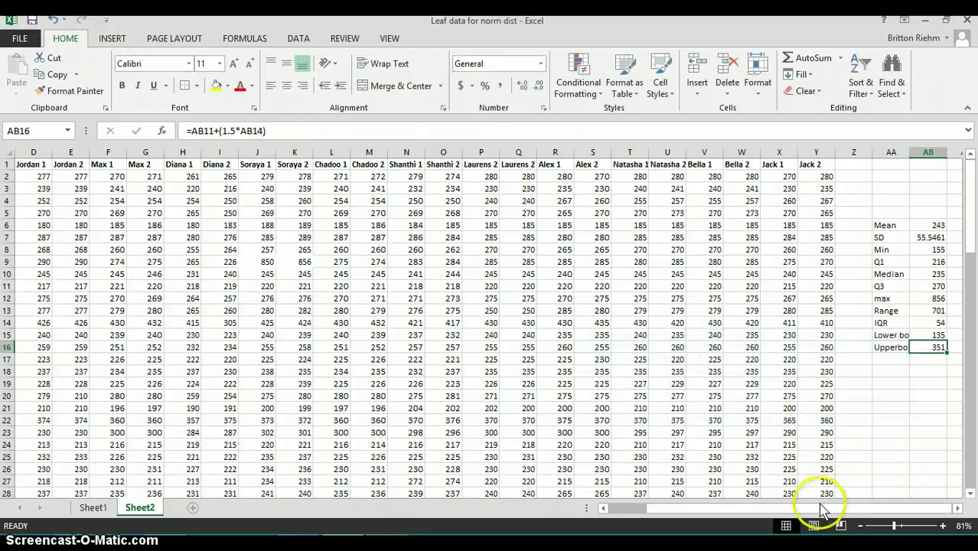
Step: Highlight all leaf measurements in B2:Y101 greater than 351 with Light Red Fill with Dark Red Text using conditional formatting
{"action": "left_click_drag", "start_coordinate": [820, 509], "coordinate": [842, 509]}
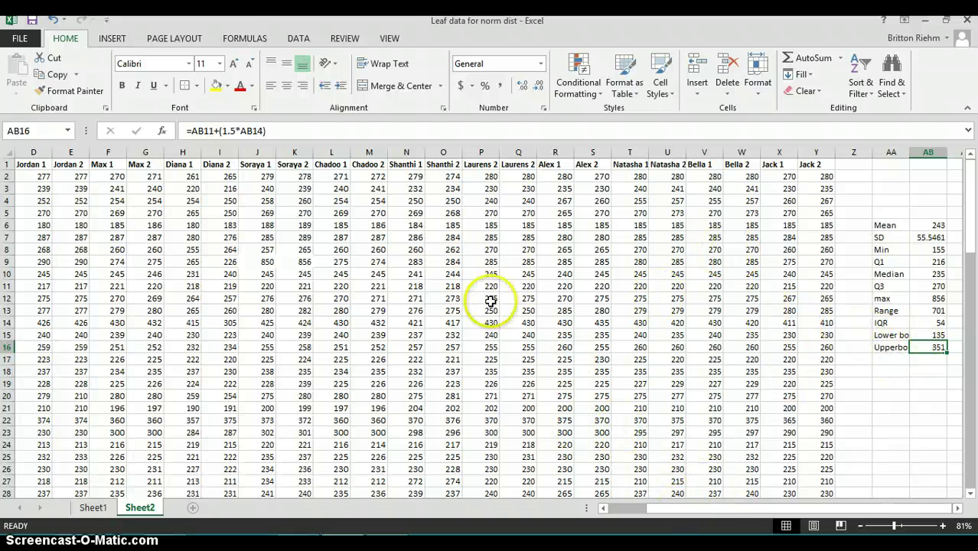
{"action": "left_click_drag", "start_coordinate": [655, 509], "coordinate": [559, 527]}
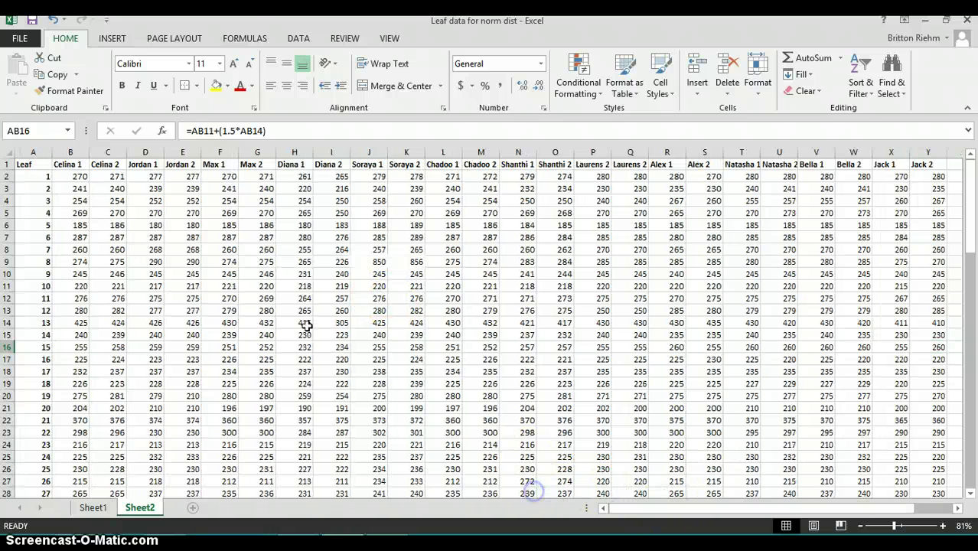
{"action": "left_click_drag", "start_coordinate": [57, 179], "coordinate": [761, 490]}
{"action": "left_click_drag", "start_coordinate": [784, 511], "coordinate": [940, 476]}
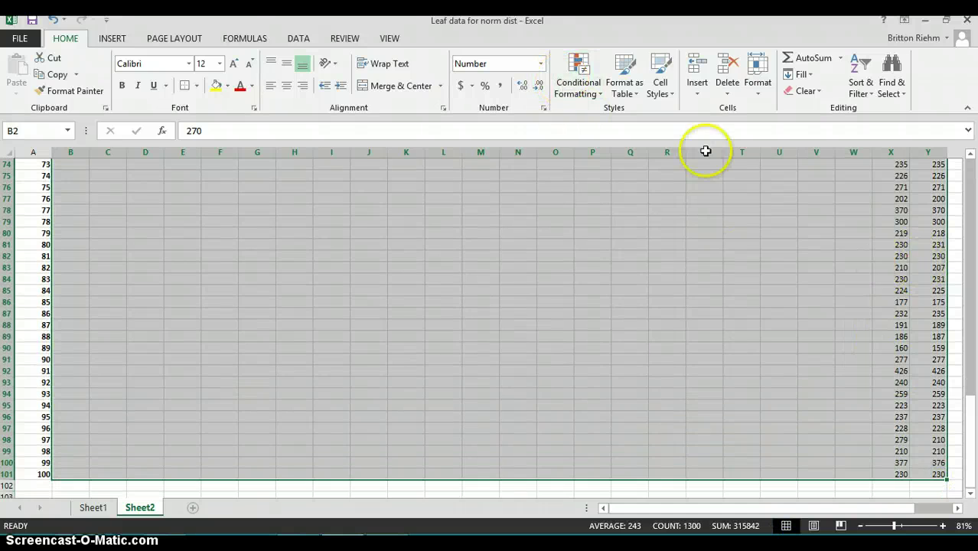
{"action": "left_click", "coordinate": [579, 80]}
{"action": "mouse_move", "coordinate": [589, 120]}
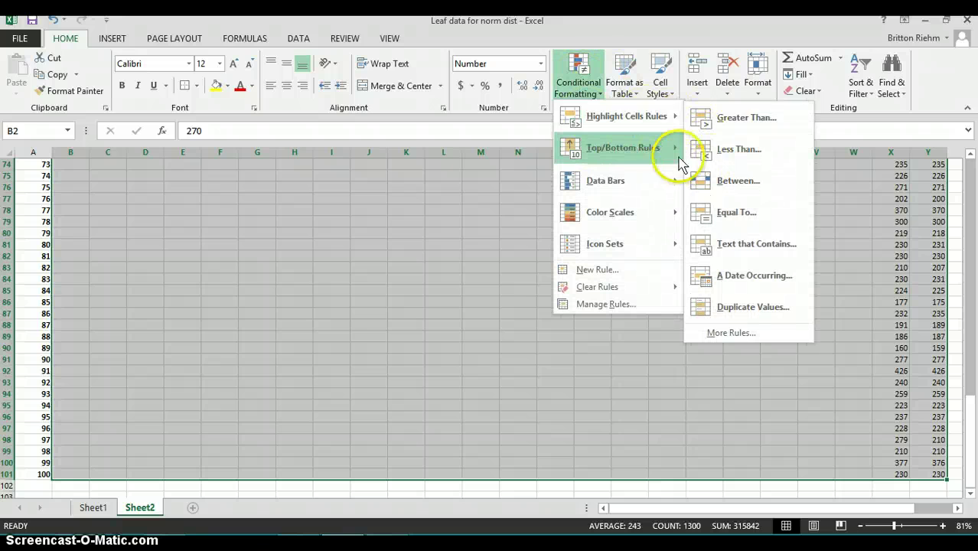
{"action": "left_click", "coordinate": [707, 129]}
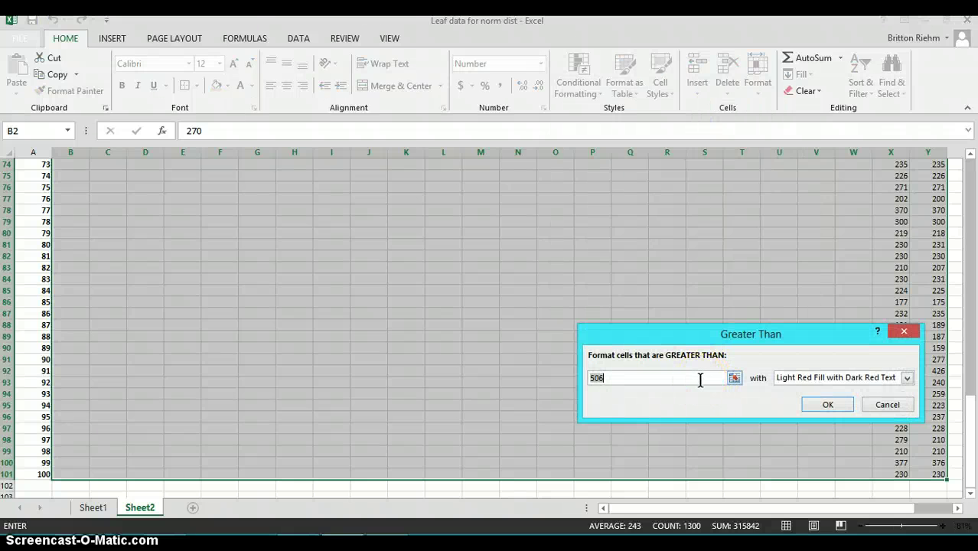
{"action": "left_click_drag", "start_coordinate": [964, 427], "coordinate": [935, 202]}
{"action": "left_click_drag", "start_coordinate": [812, 509], "coordinate": [865, 510]}
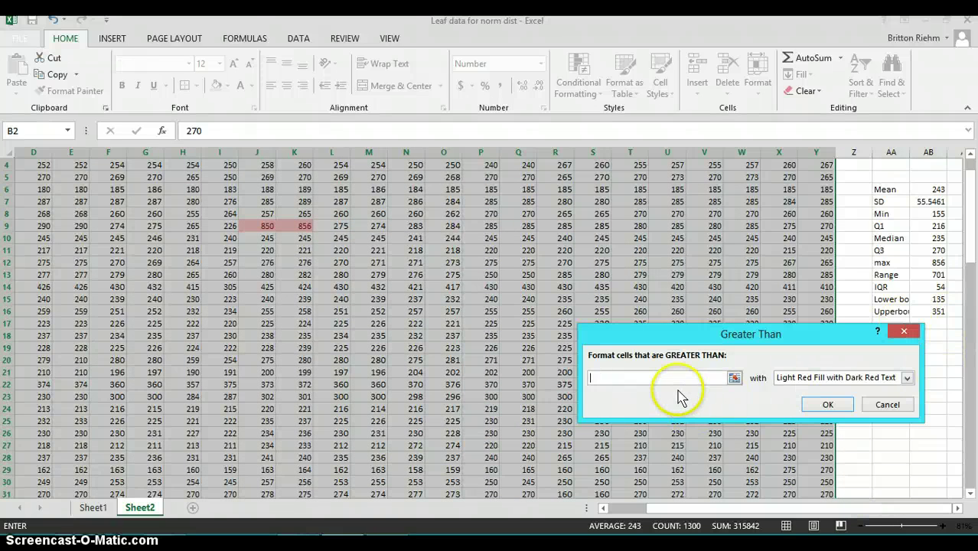
{"action": "type", "text": "351"}
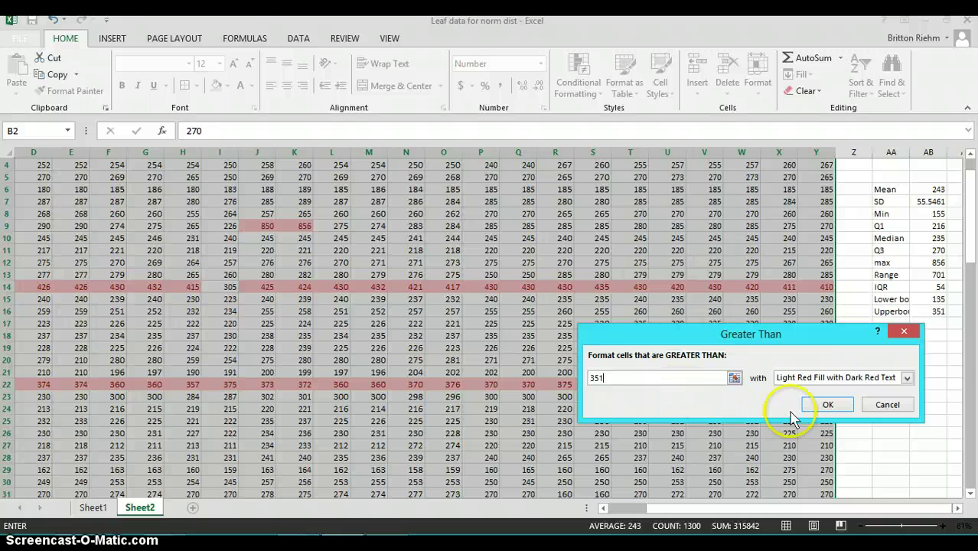
{"action": "left_click", "coordinate": [824, 405]}
{"action": "left_click", "coordinate": [580, 394]}
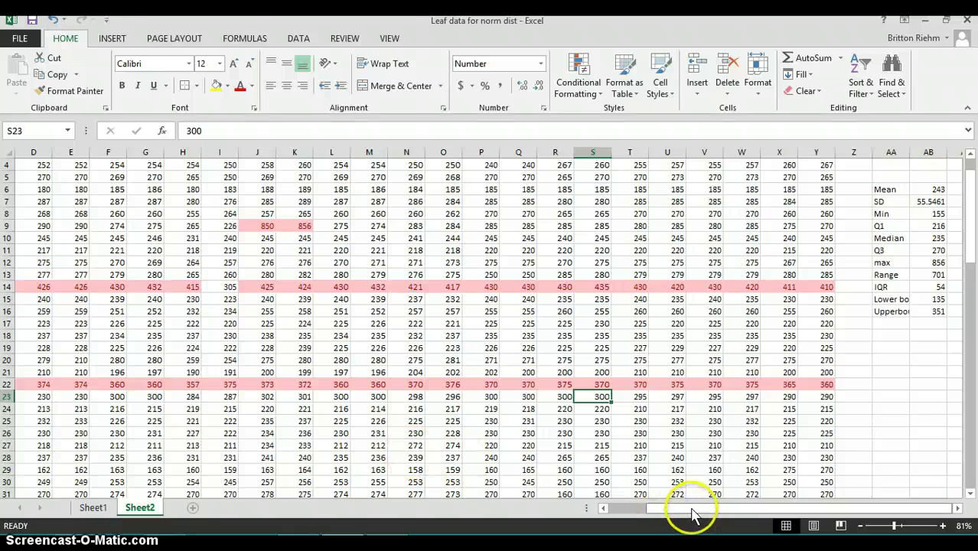
{"action": "left_click_drag", "start_coordinate": [689, 510], "coordinate": [629, 512]}
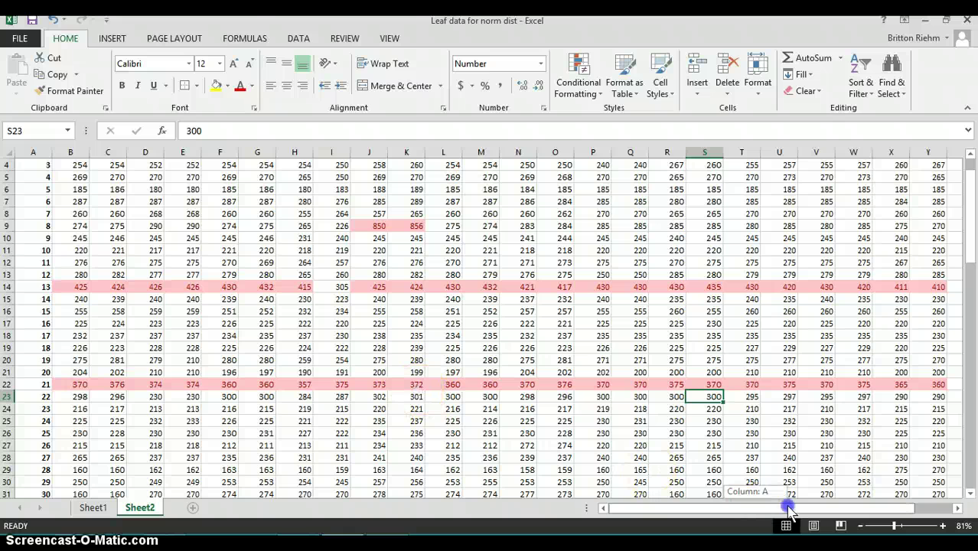
{"action": "left_click_drag", "start_coordinate": [845, 509], "coordinate": [882, 509]}
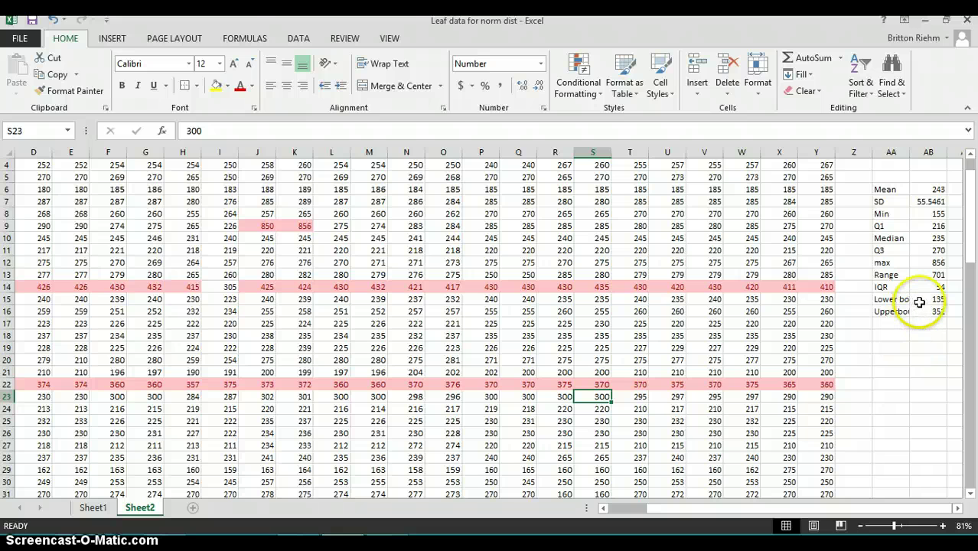
{"action": "left_click", "coordinate": [590, 73]}
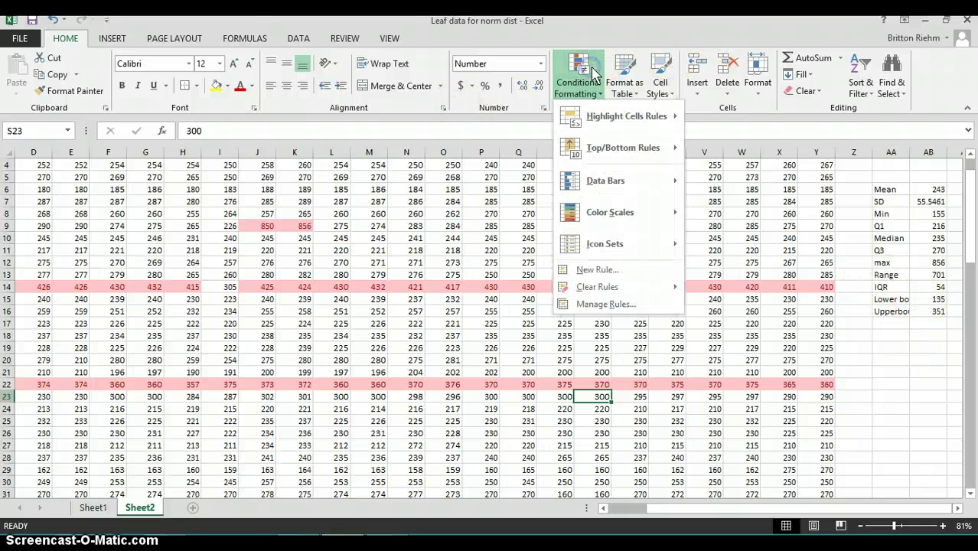
{"action": "mouse_move", "coordinate": [604, 117]}
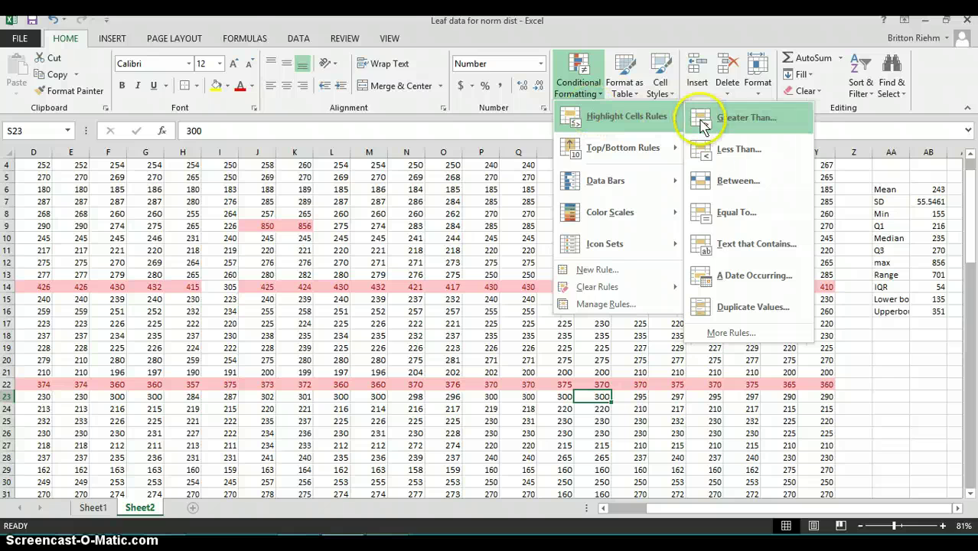
{"action": "left_click", "coordinate": [719, 149]}
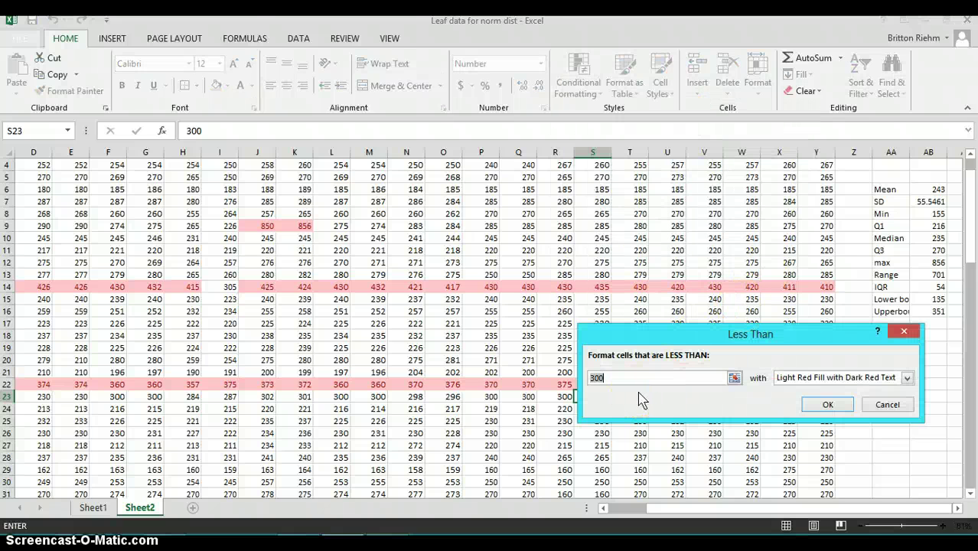
{"action": "left_click", "coordinate": [880, 403]}
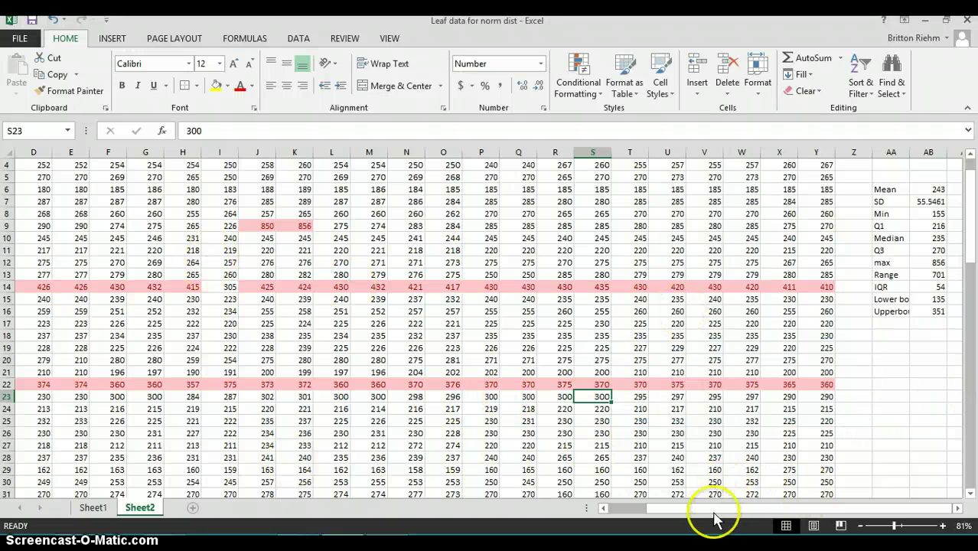
Step: Highlight all leaf measurements in B2:Y101 less than 135 with Light Red Fill with Dark Red Text using conditional formatting
{"action": "left_click_drag", "start_coordinate": [701, 509], "coordinate": [513, 511]}
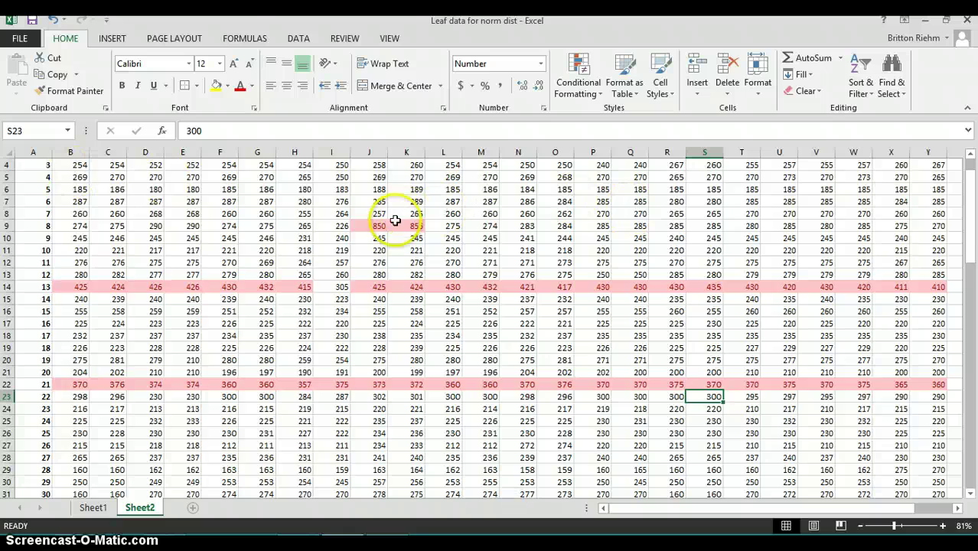
{"action": "scroll", "coordinate": [394, 221], "scroll_direction": "up", "scroll_amount": 1}
{"action": "left_click_drag", "start_coordinate": [82, 179], "coordinate": [912, 456]}
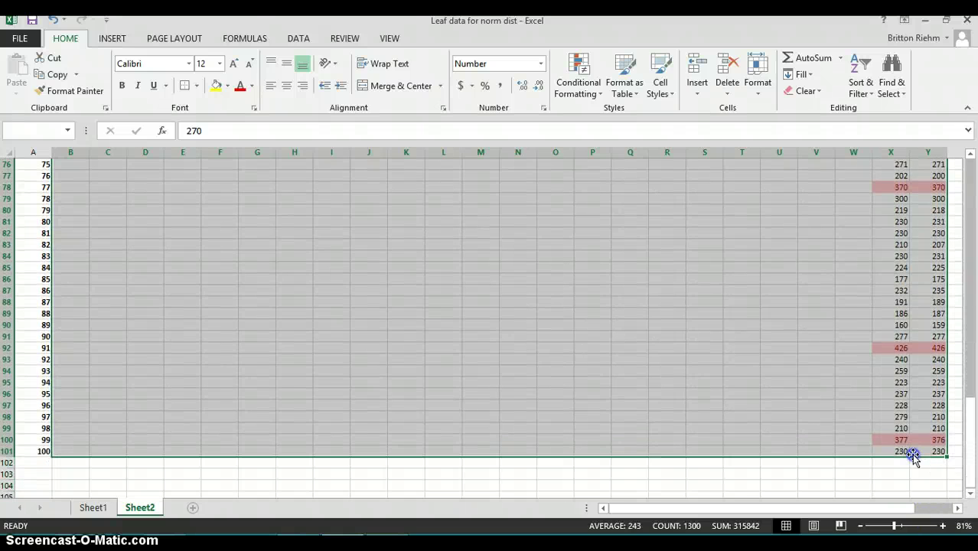
{"action": "left_click", "coordinate": [578, 79]}
{"action": "mouse_move", "coordinate": [596, 121]}
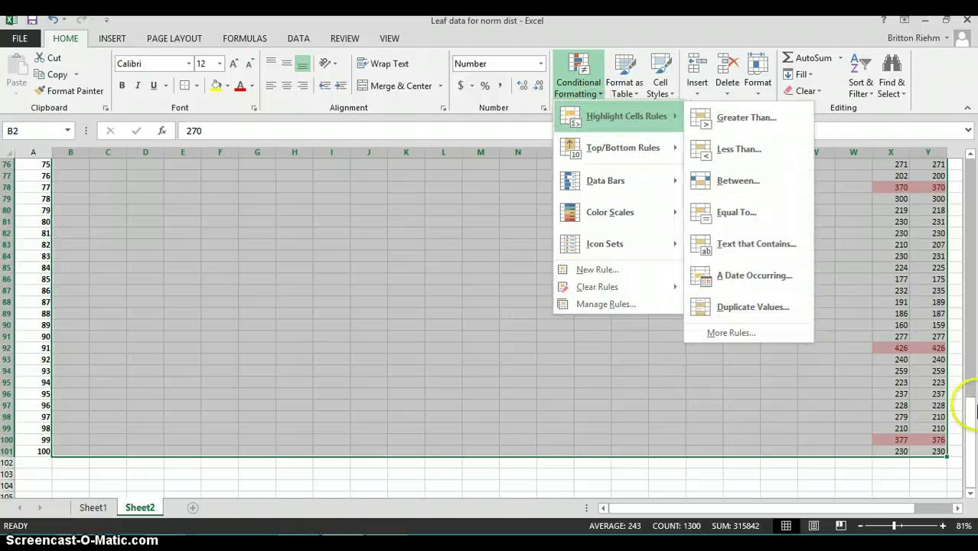
{"action": "left_click_drag", "start_coordinate": [972, 440], "coordinate": [938, 191]}
{"action": "left_click_drag", "start_coordinate": [881, 509], "coordinate": [927, 511]}
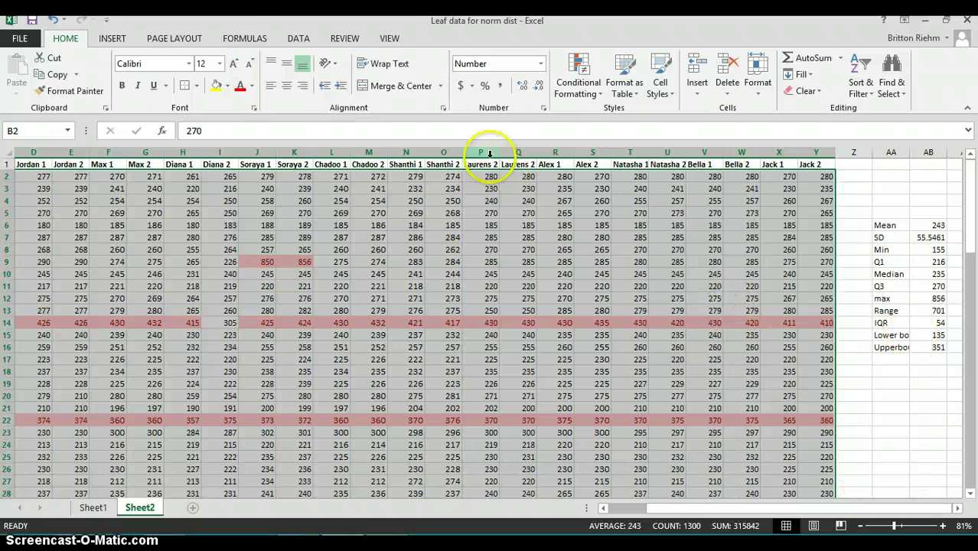
{"action": "left_click", "coordinate": [578, 76]}
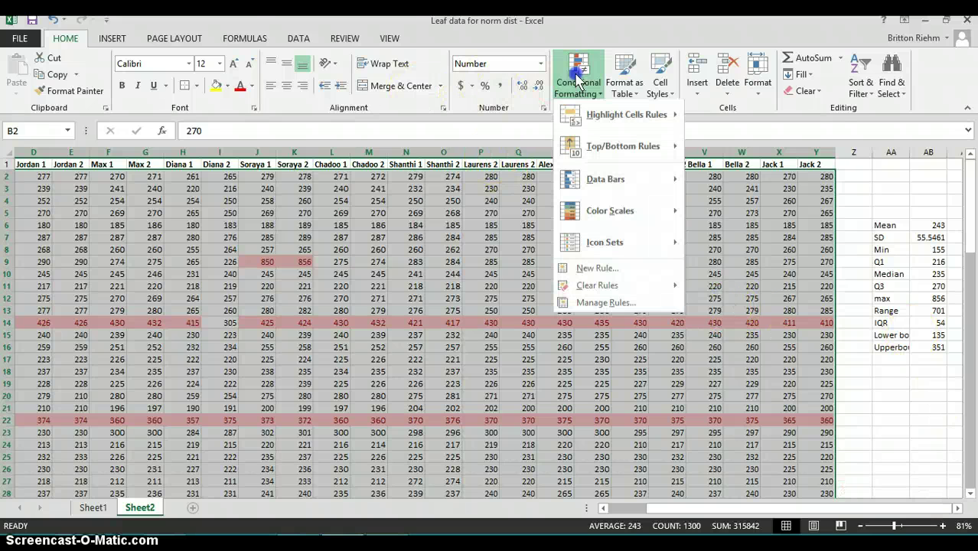
{"action": "left_click", "coordinate": [588, 133]}
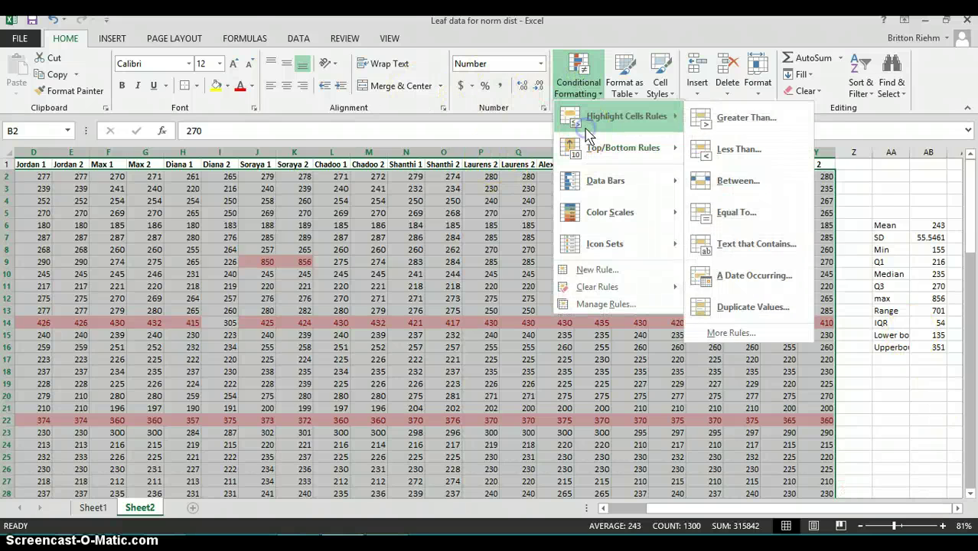
{"action": "left_click", "coordinate": [710, 147]}
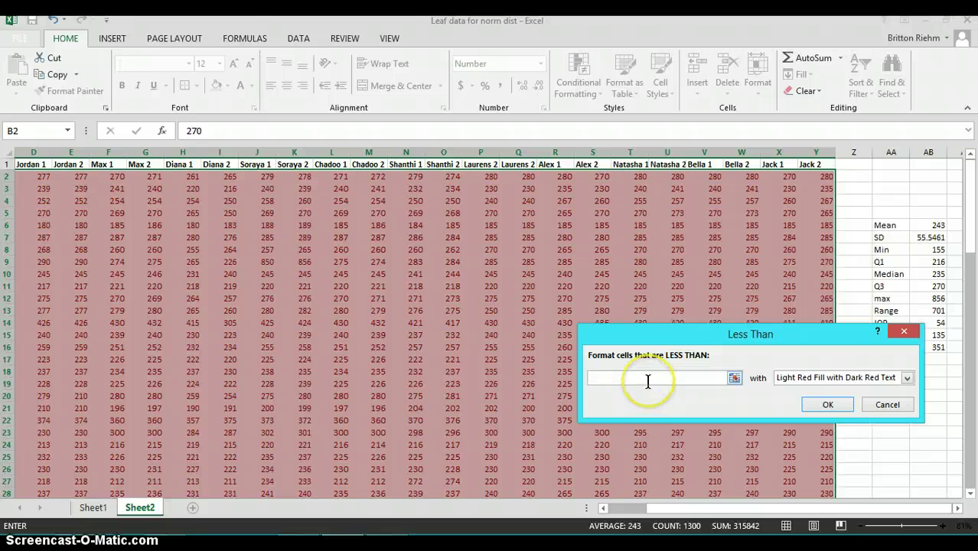
{"action": "type", "text": "13"}
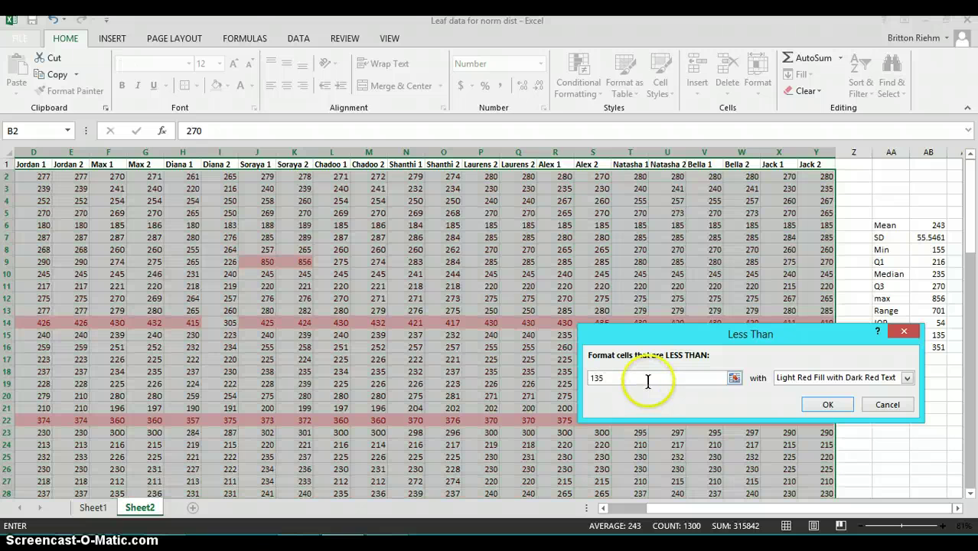
{"action": "type", "text": "5"}
{"action": "left_click", "coordinate": [810, 404]}
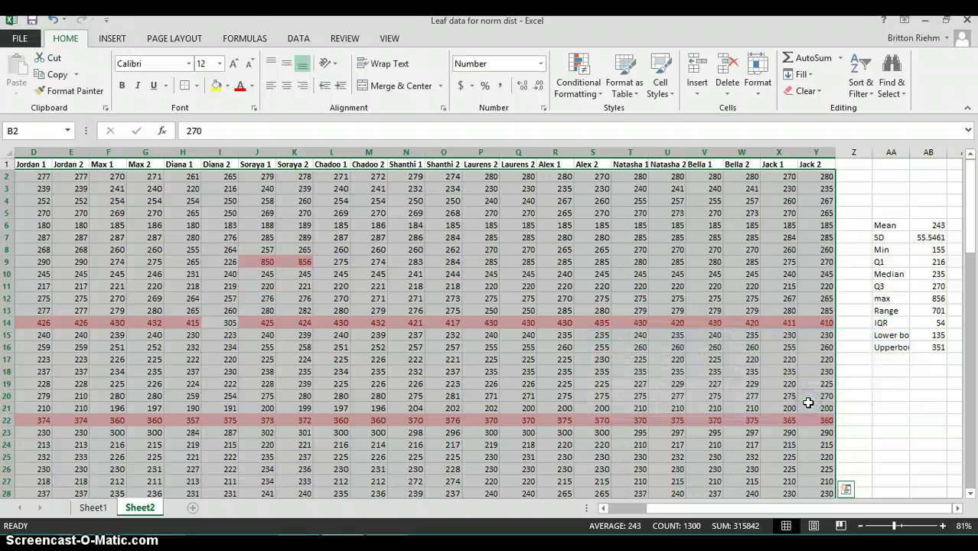
{"action": "left_click", "coordinate": [714, 454]}
Step: Examine the highlighted outliers down the leaf rows and compare the unhighlighted value in I14 with the rest of its row
{"action": "left_click_drag", "start_coordinate": [730, 509], "coordinate": [692, 517]}
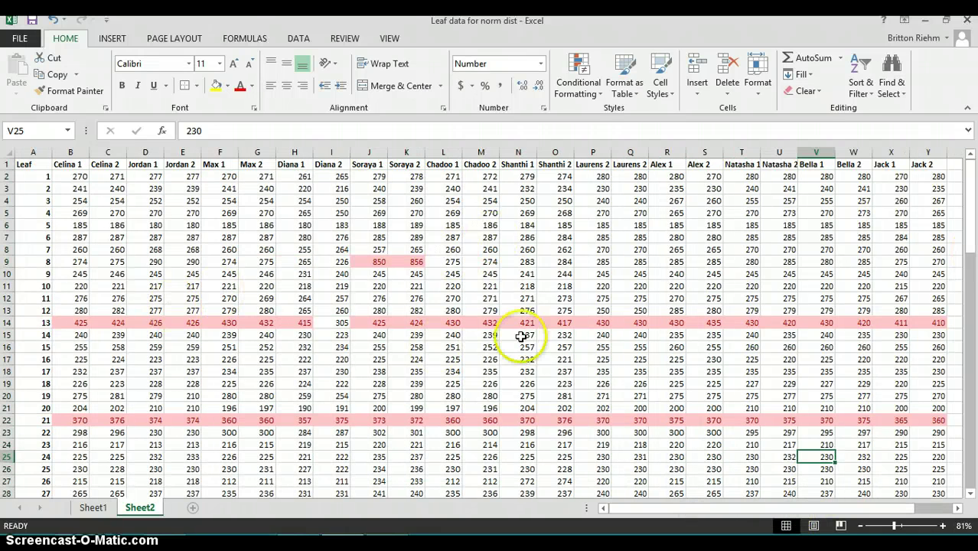
{"action": "left_click_drag", "start_coordinate": [970, 255], "coordinate": [960, 227]}
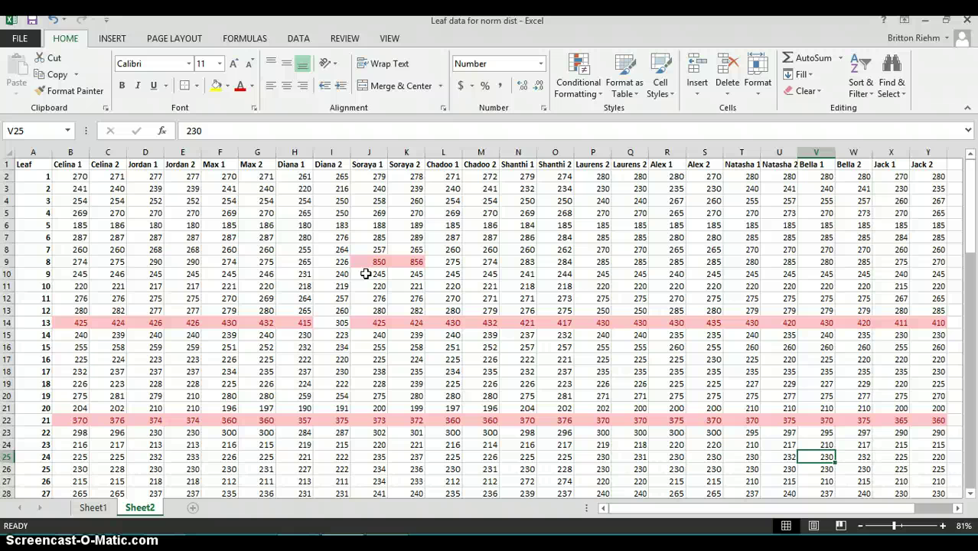
{"action": "left_click", "coordinate": [358, 377]}
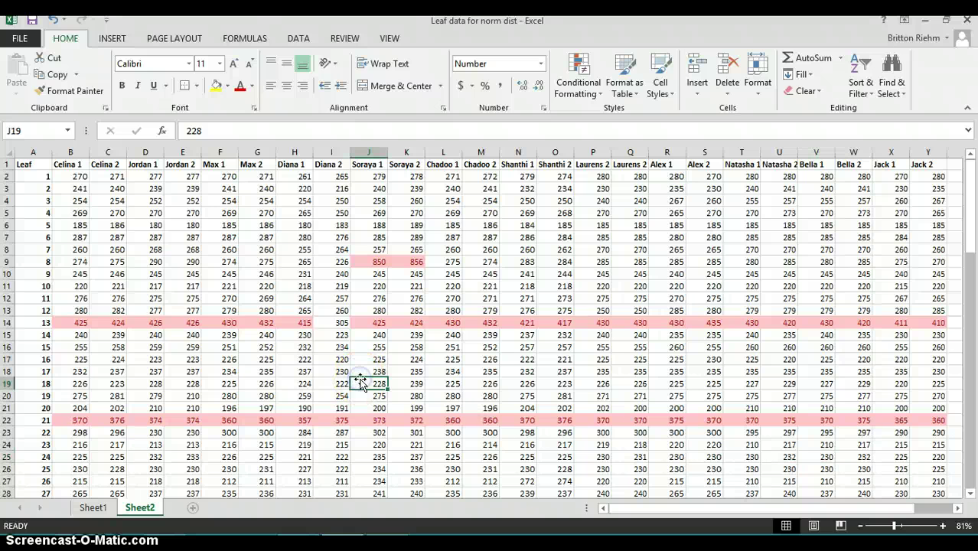
{"action": "left_click", "coordinate": [327, 325]}
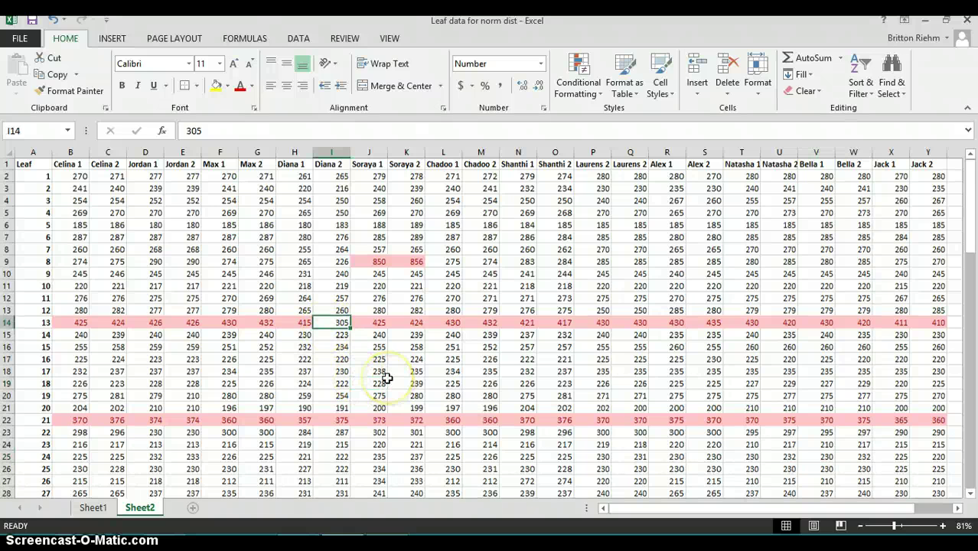
{"action": "scroll", "coordinate": [382, 376], "scroll_direction": "down", "scroll_amount": 2}
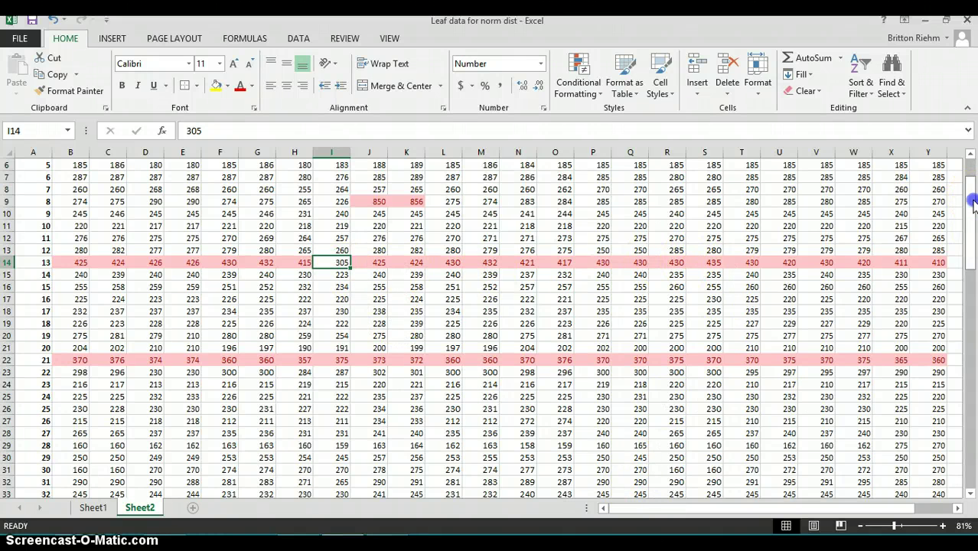
{"action": "left_click_drag", "start_coordinate": [972, 200], "coordinate": [973, 262]}
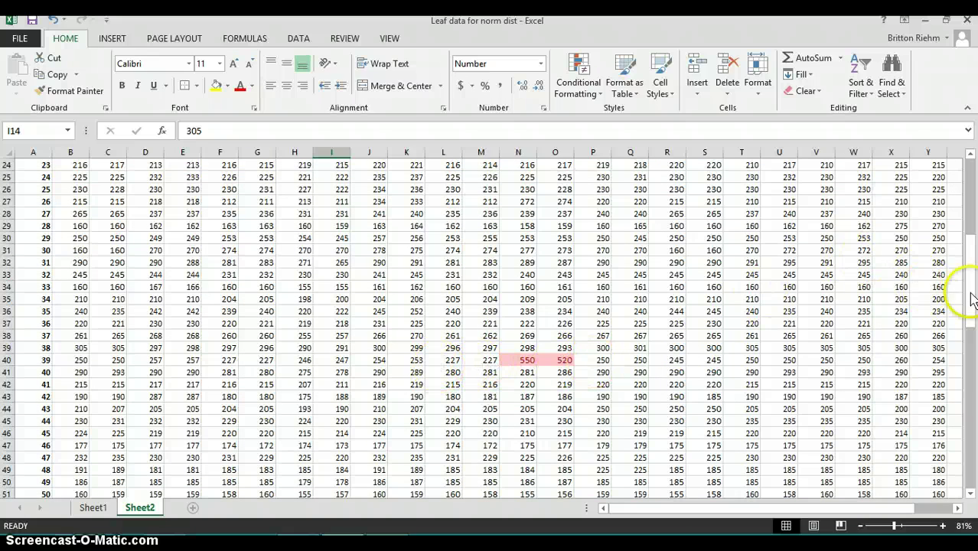
Step: Clear the conditional formatting rules from the empty cells B52:W101
{"action": "left_click_drag", "start_coordinate": [969, 296], "coordinate": [970, 341]}
{"action": "left_click_drag", "start_coordinate": [70, 294], "coordinate": [856, 358]}
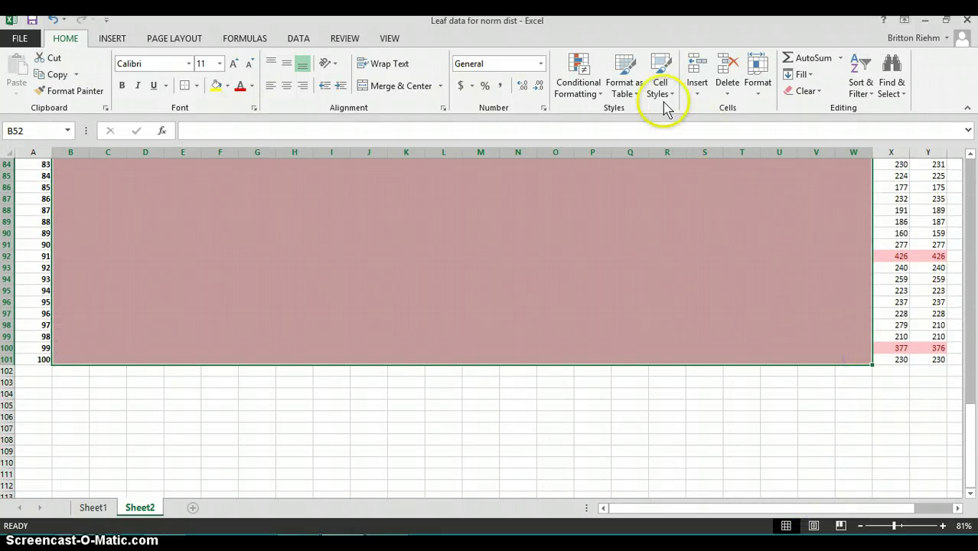
{"action": "left_click", "coordinate": [578, 88]}
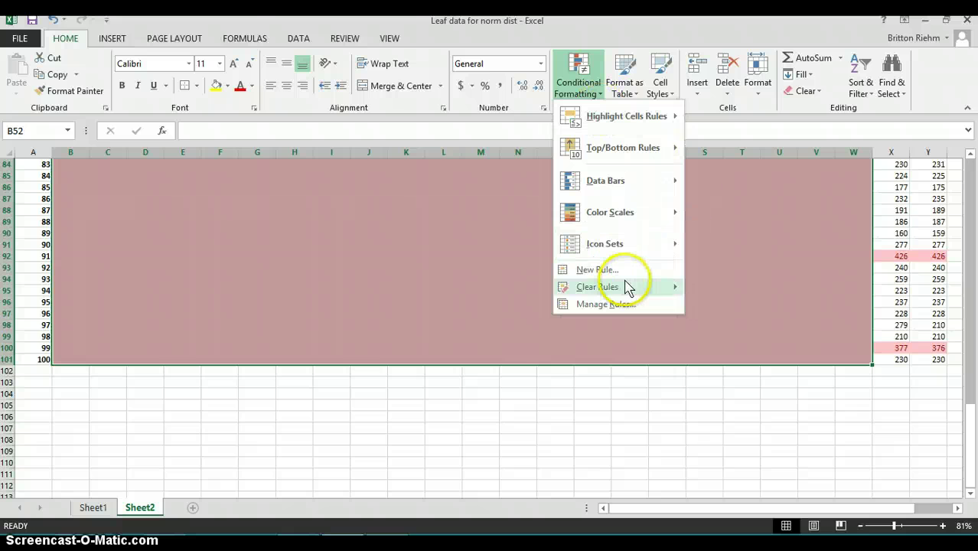
{"action": "mouse_move", "coordinate": [626, 286]}
{"action": "left_click", "coordinate": [711, 288]}
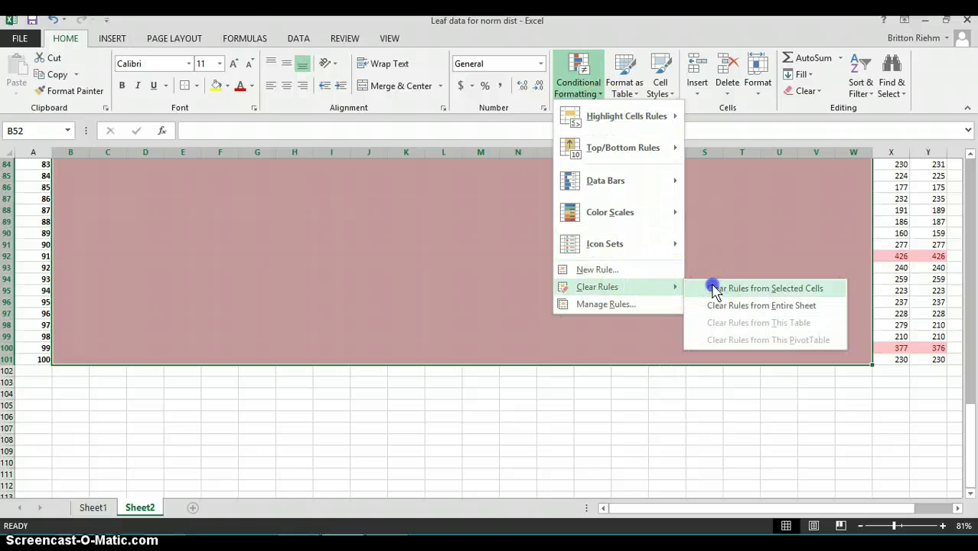
{"action": "left_click", "coordinate": [702, 312]}
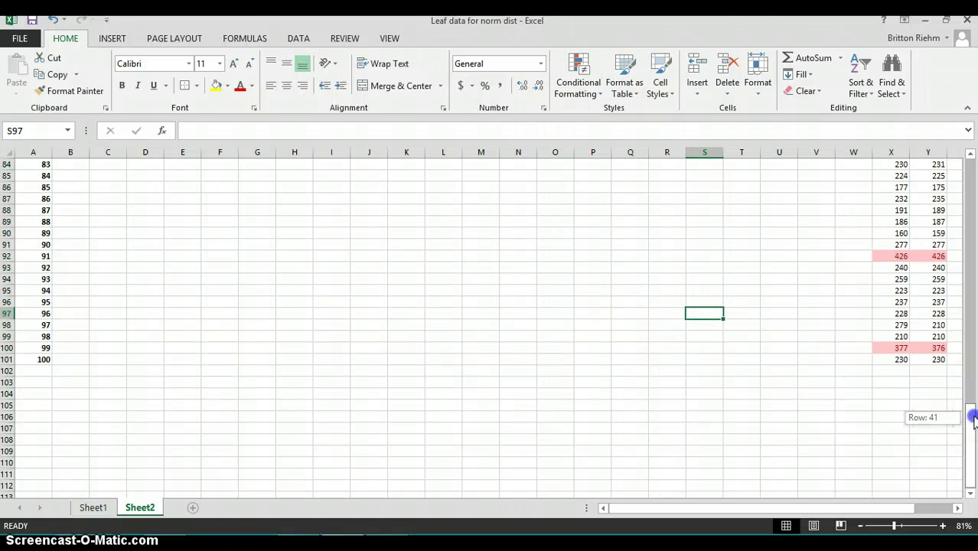
Step: Review the highlighted measurements from the first leaf row alongside the summary statistics and outlier boundaries
{"action": "left_click_drag", "start_coordinate": [973, 417], "coordinate": [923, 189]}
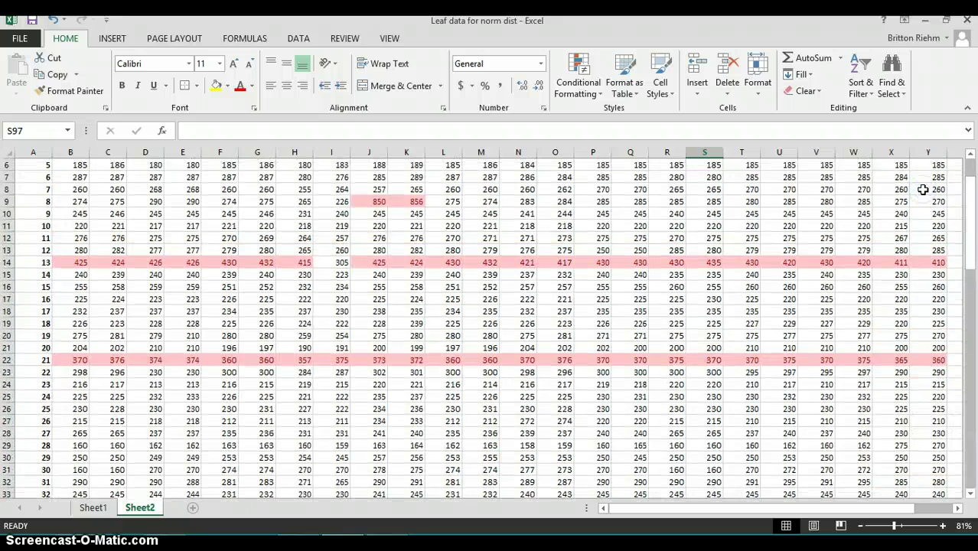
{"action": "left_click_drag", "start_coordinate": [968, 214], "coordinate": [965, 191]}
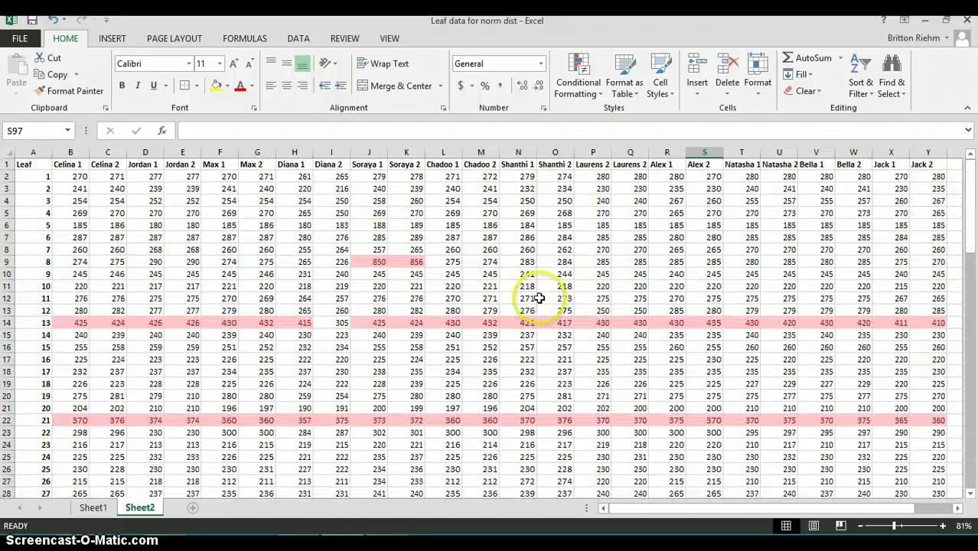
{"action": "left_click_drag", "start_coordinate": [670, 514], "coordinate": [713, 514]}
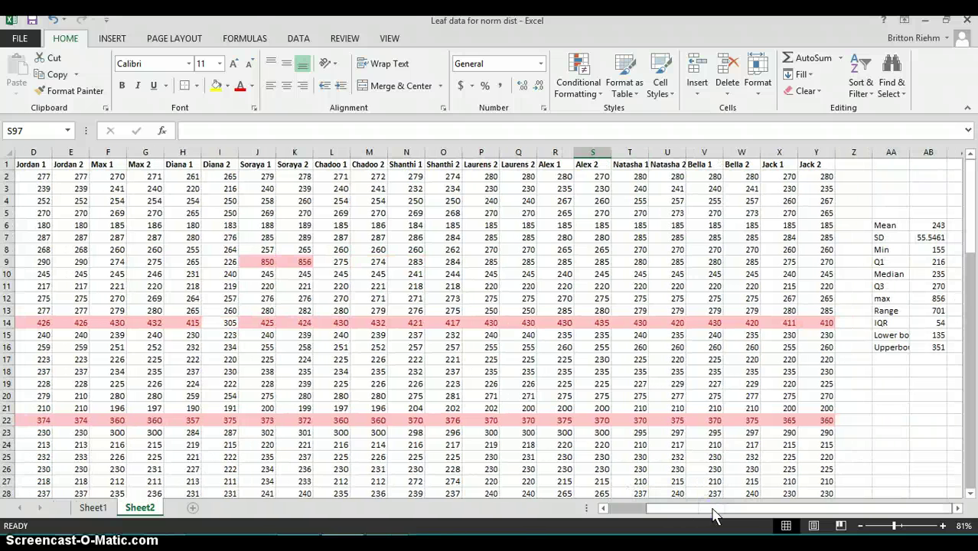